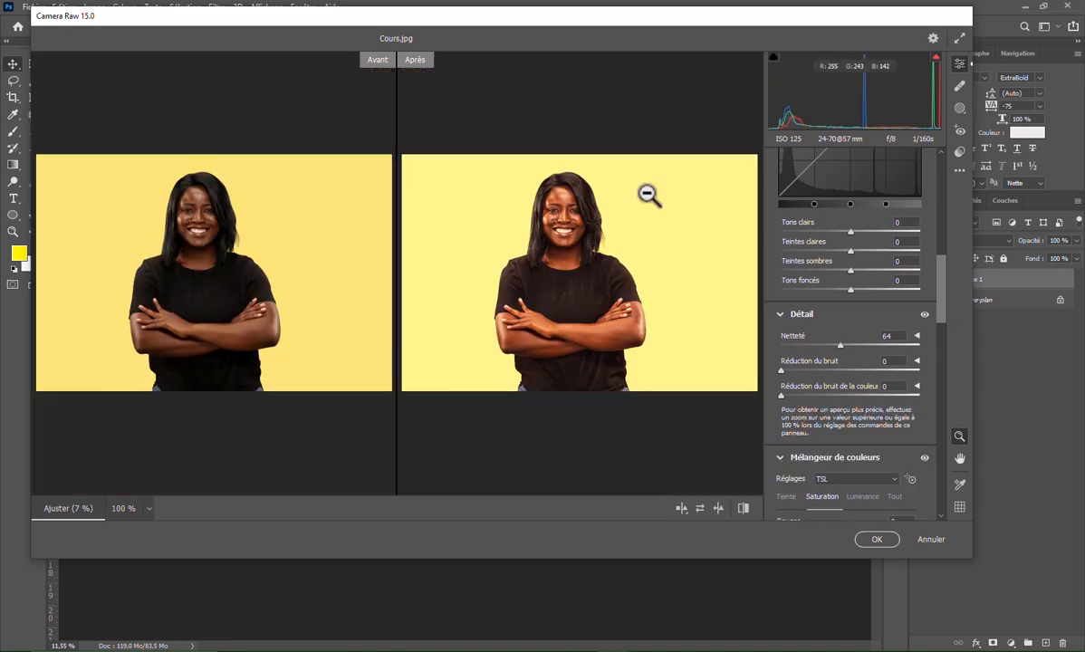
Copy the current Camera Raw edit settings and close the filter, discarding all modifications
left_click(933, 539)
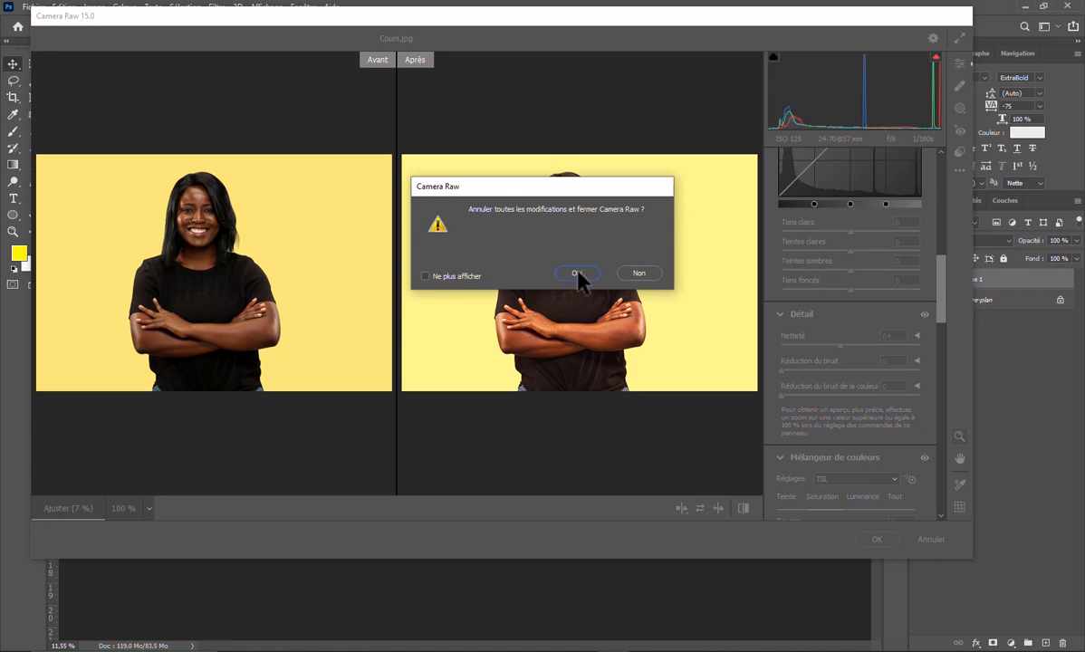
left_click(639, 272)
right_click(591, 284)
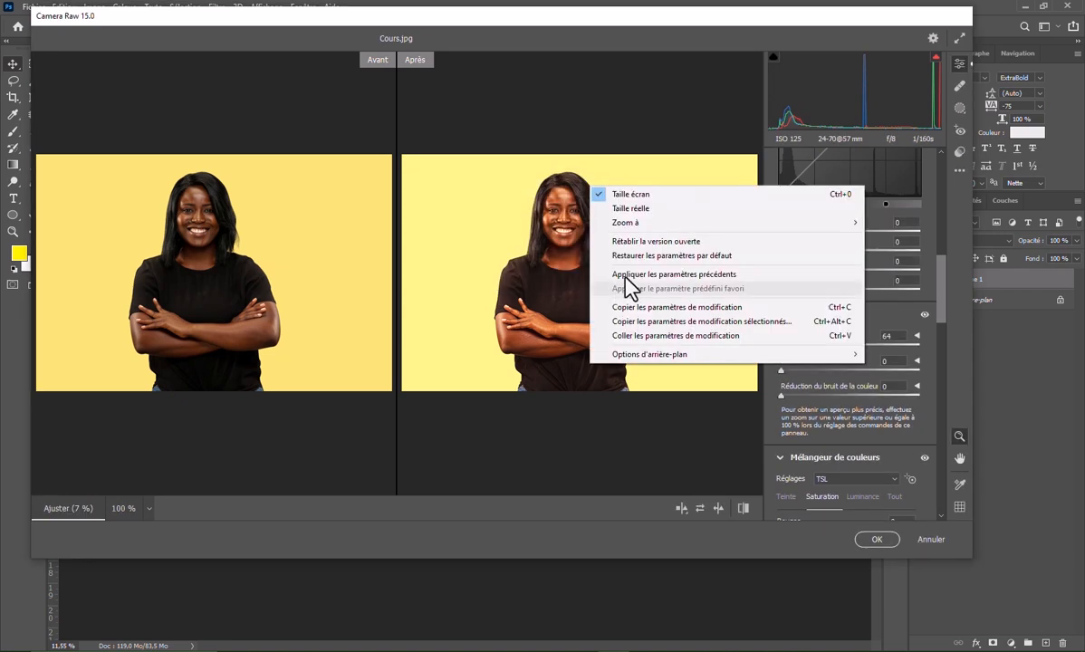
left_click(618, 308)
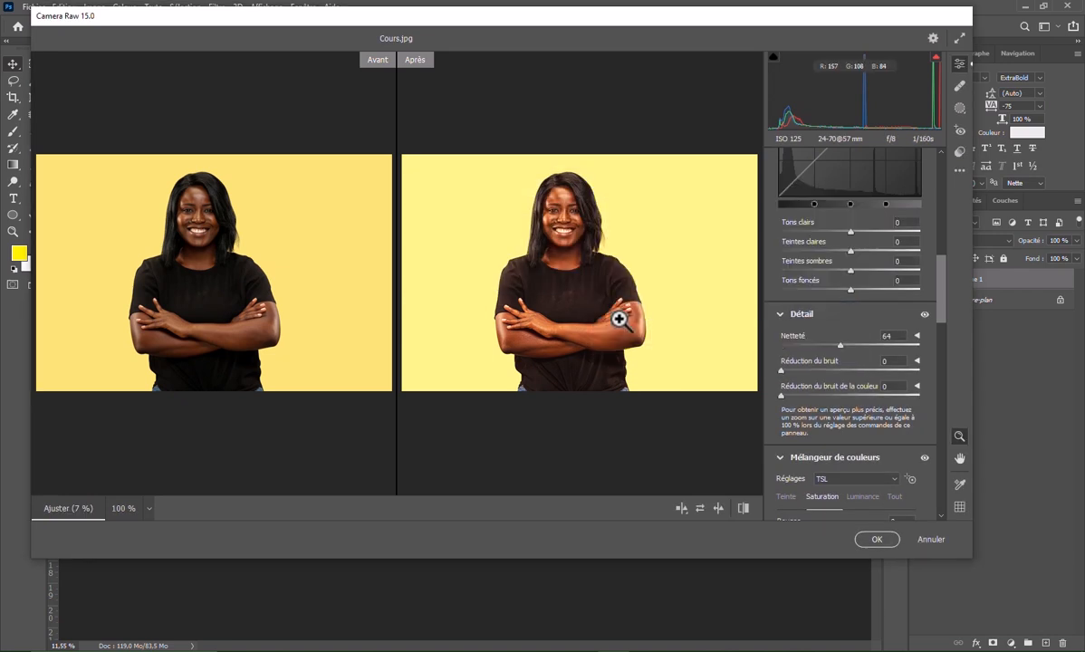
left_click(924, 540)
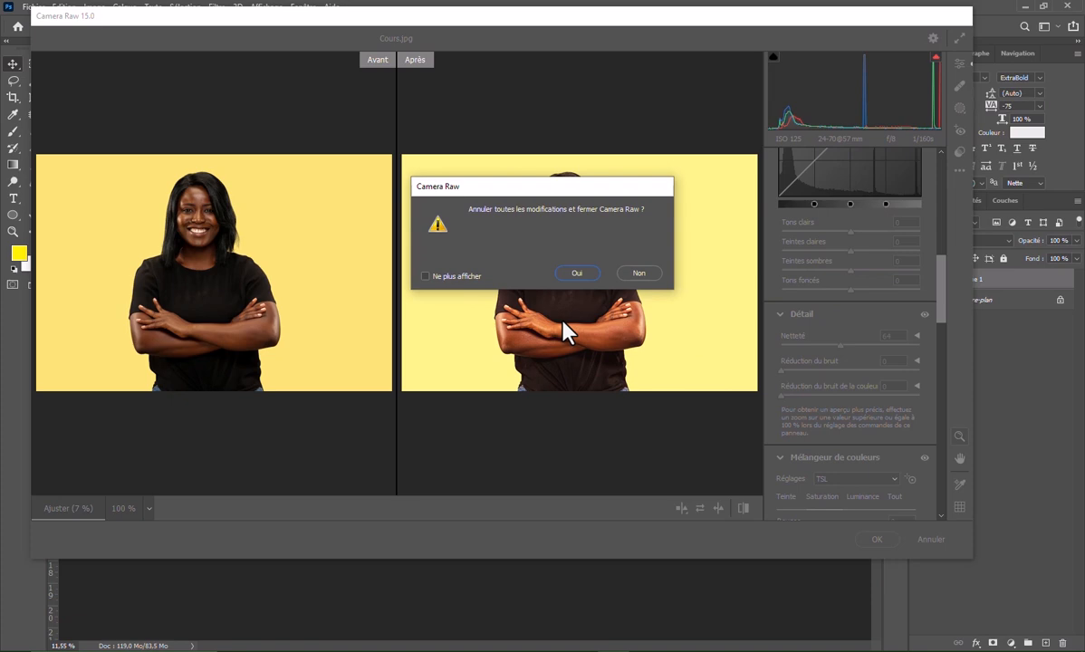
left_click(579, 272)
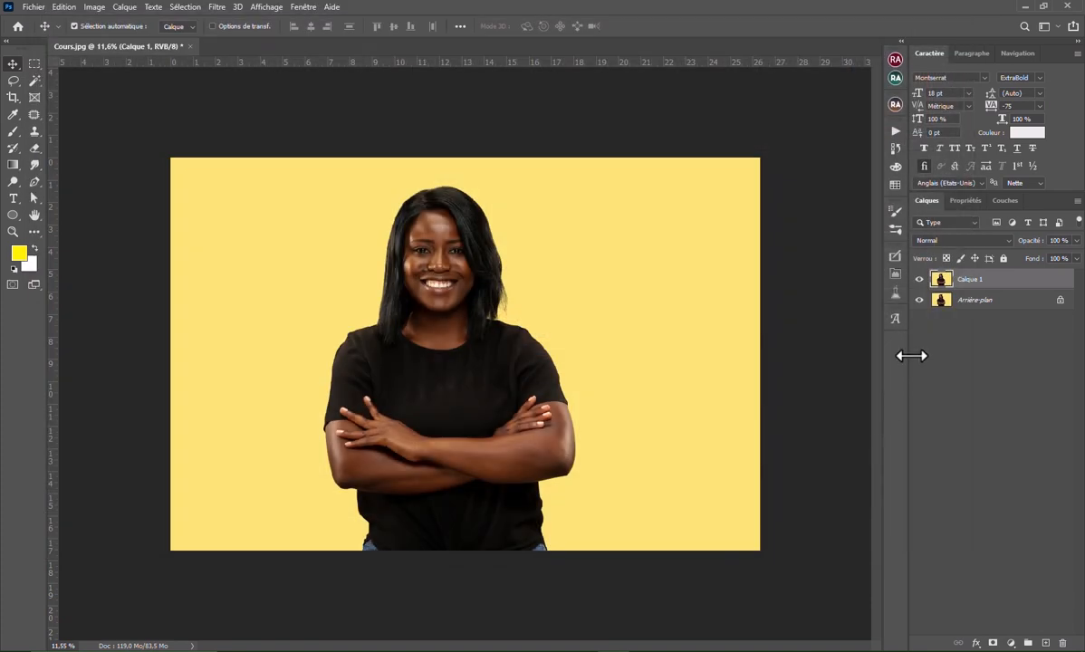
Replace Calque 1 with a fresh duplicate of the background layer converted to a smart object
key("Delete")
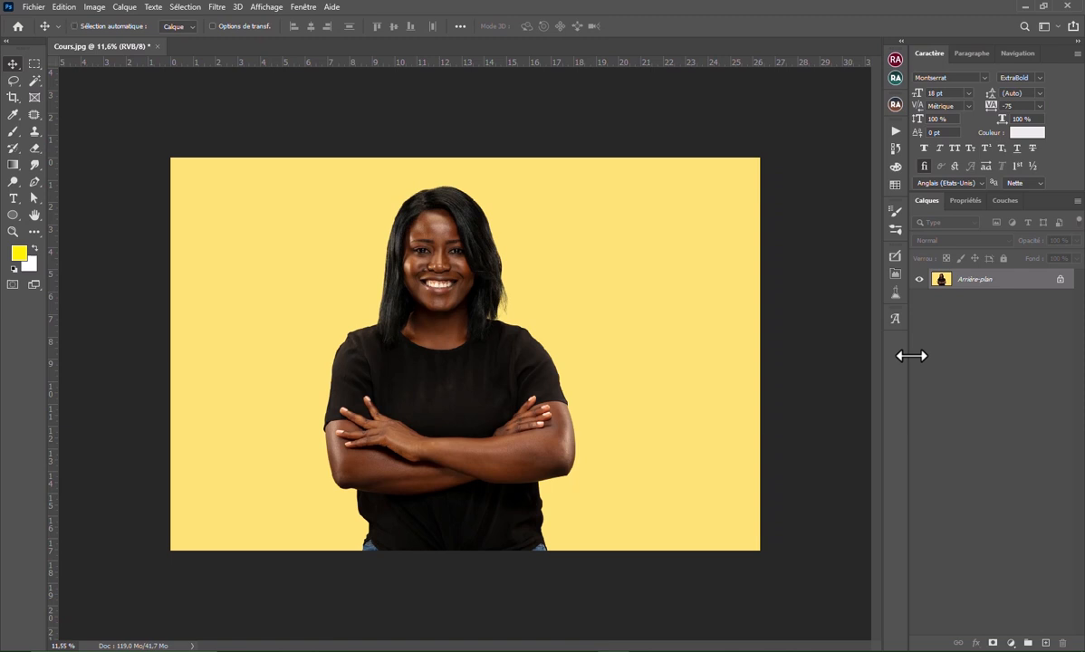
key("ctrl+j")
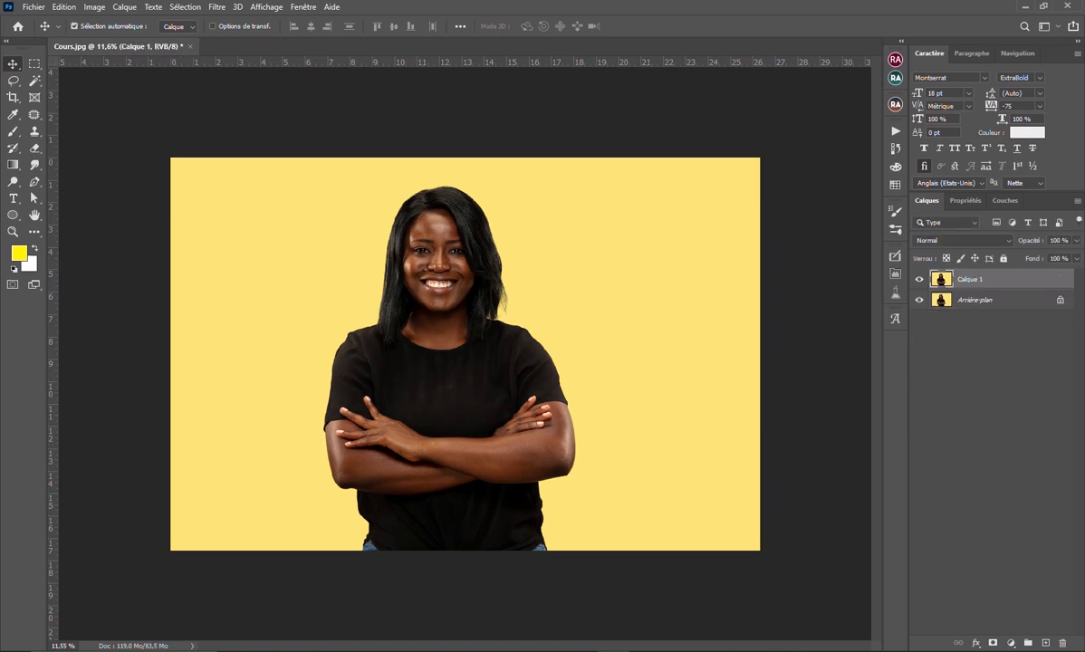
right_click(985, 285)
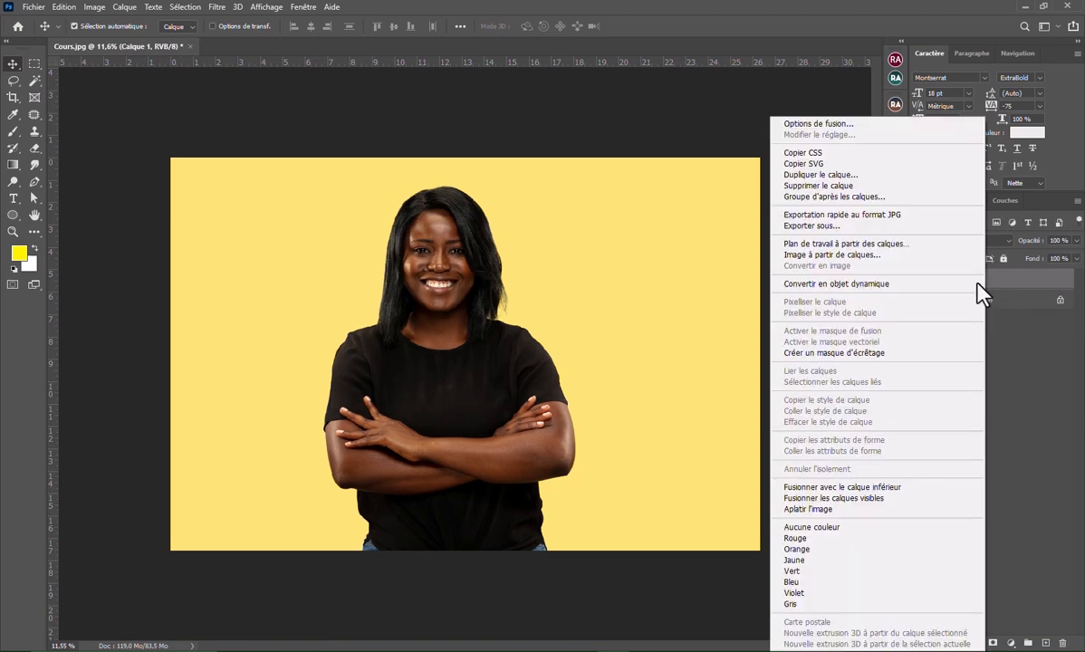
left_click(874, 285)
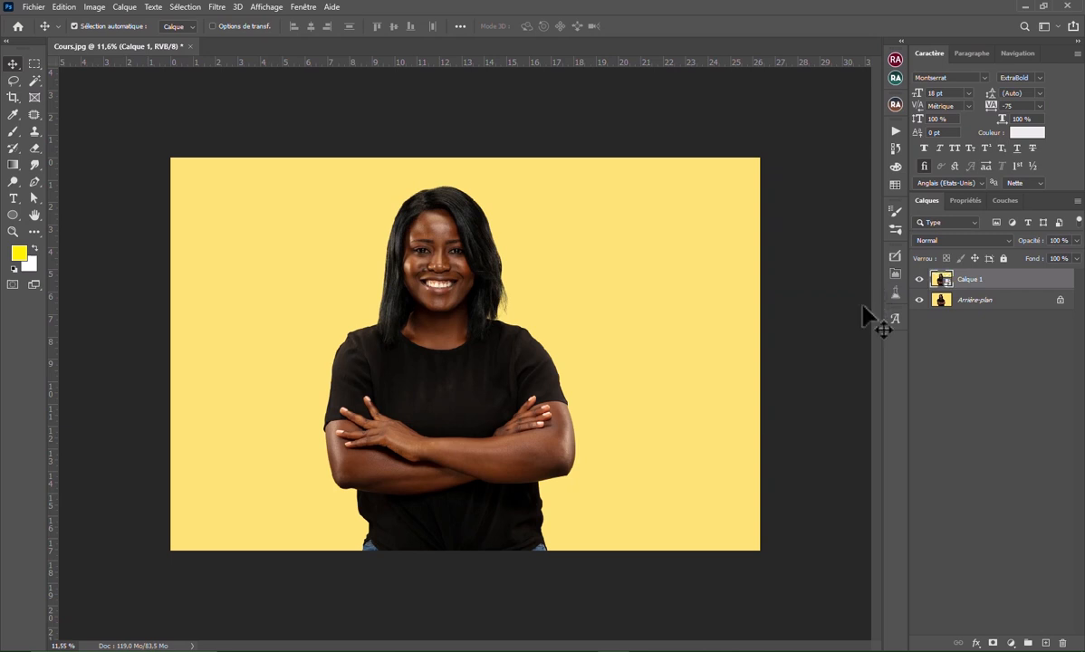
Apply the Camera Raw filter with Tons clairs at +40, Tons foncés at +25, Blancs at -55 and Noirs at +51
left_click(216, 8)
left_click(264, 84)
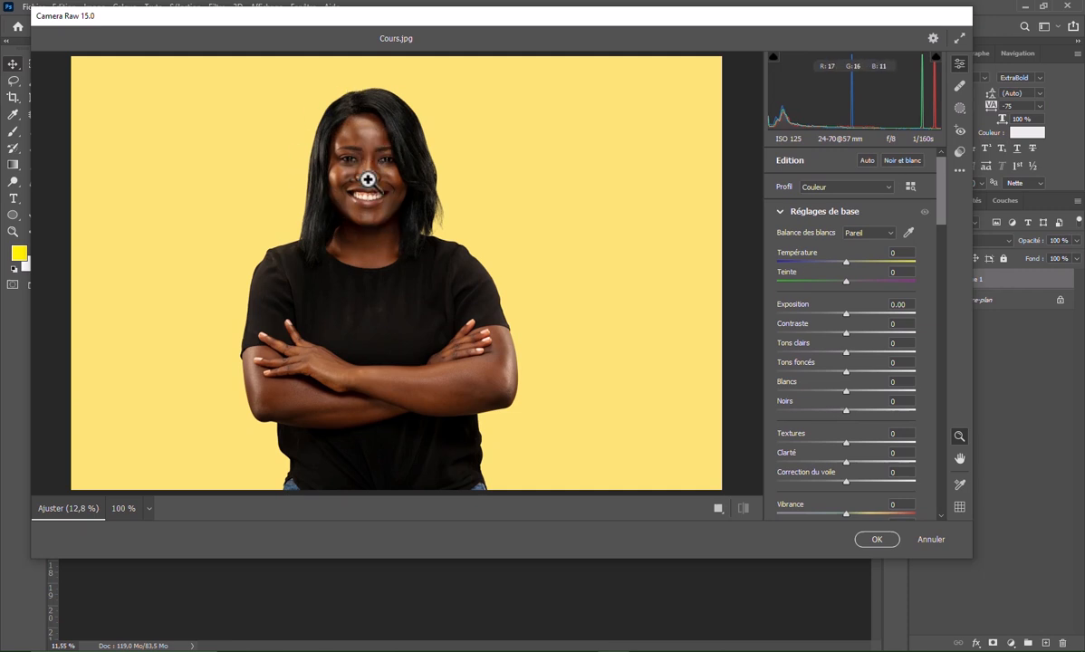
left_click_drag(847, 353, 874, 354)
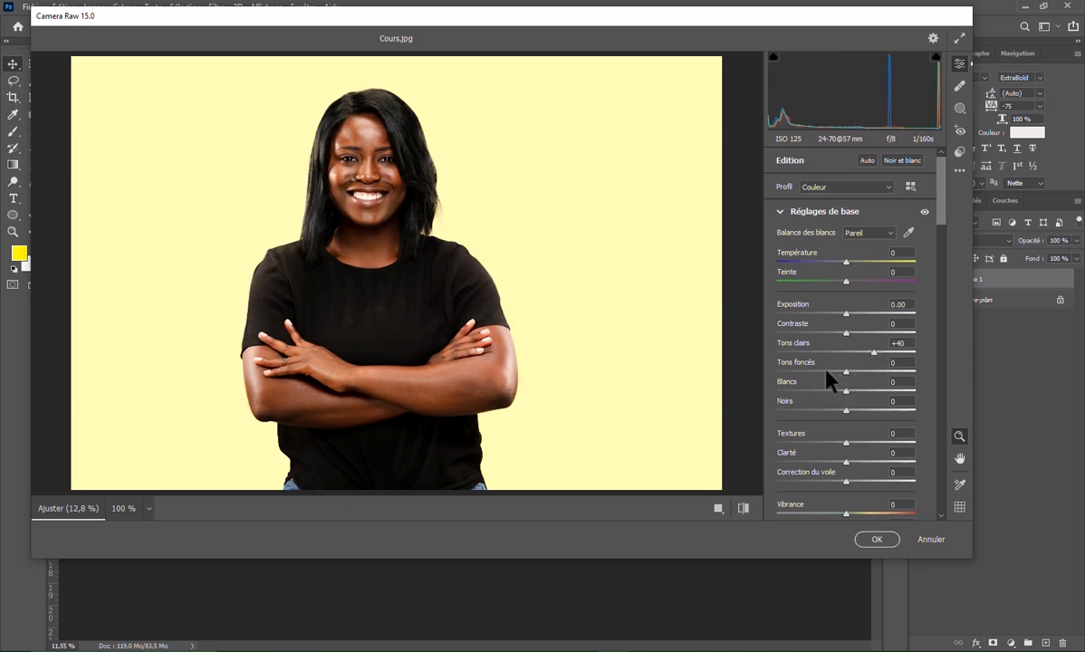
left_click_drag(826, 371, 807, 390)
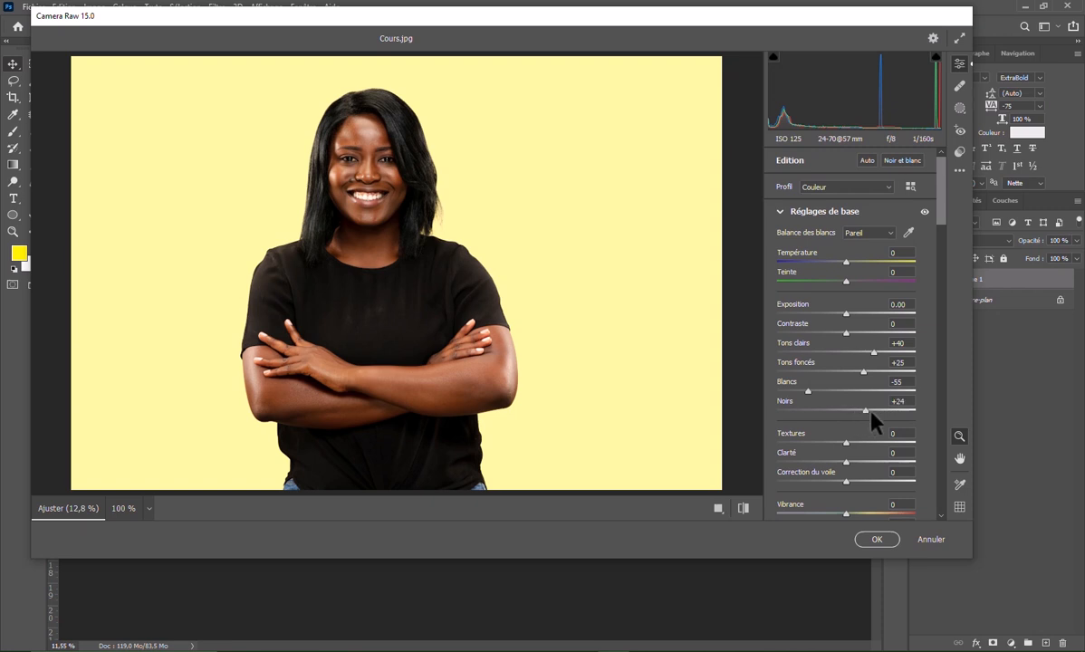
left_click_drag(870, 411, 884, 418)
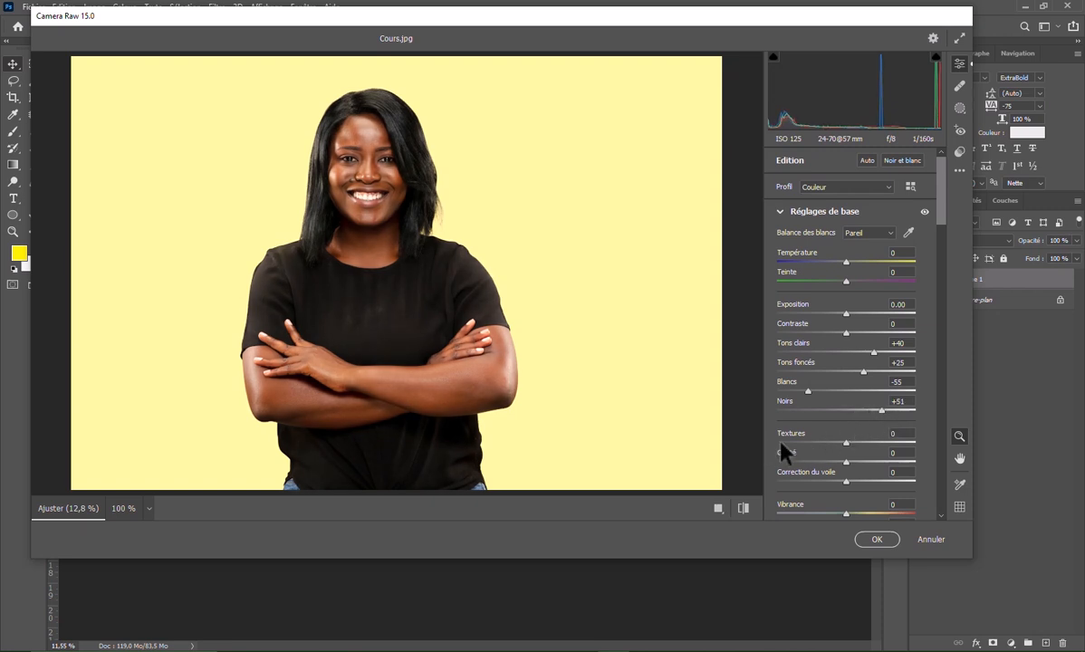
Set Textures to +70 and Clarté to +24 in the basic adjustments
left_click_drag(847, 444, 900, 444)
left_click(862, 462)
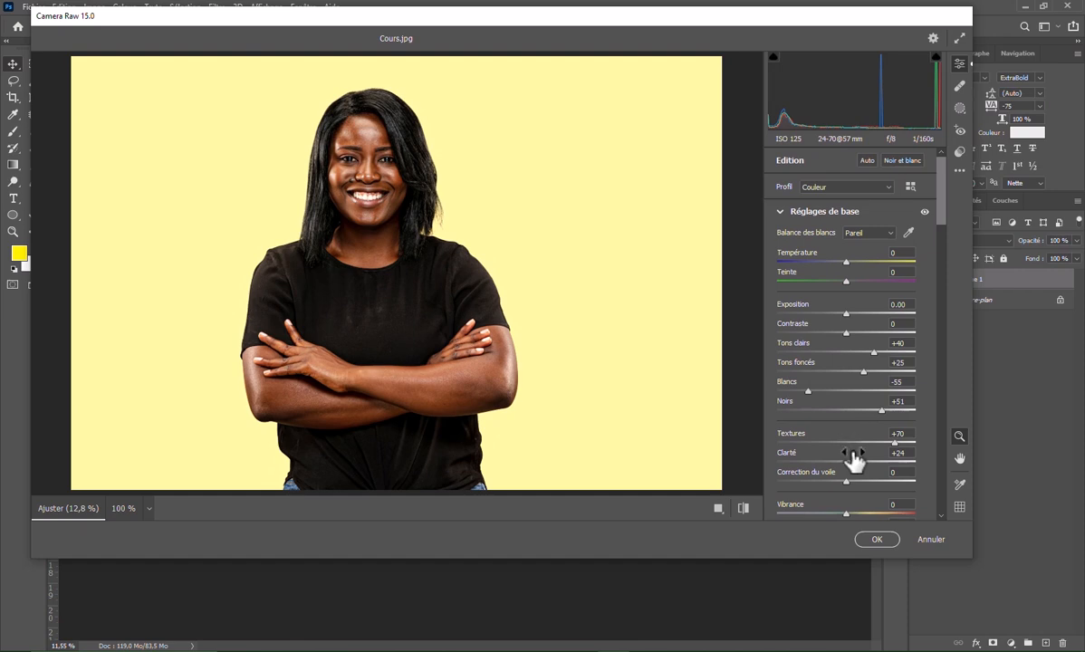
left_click(779, 211)
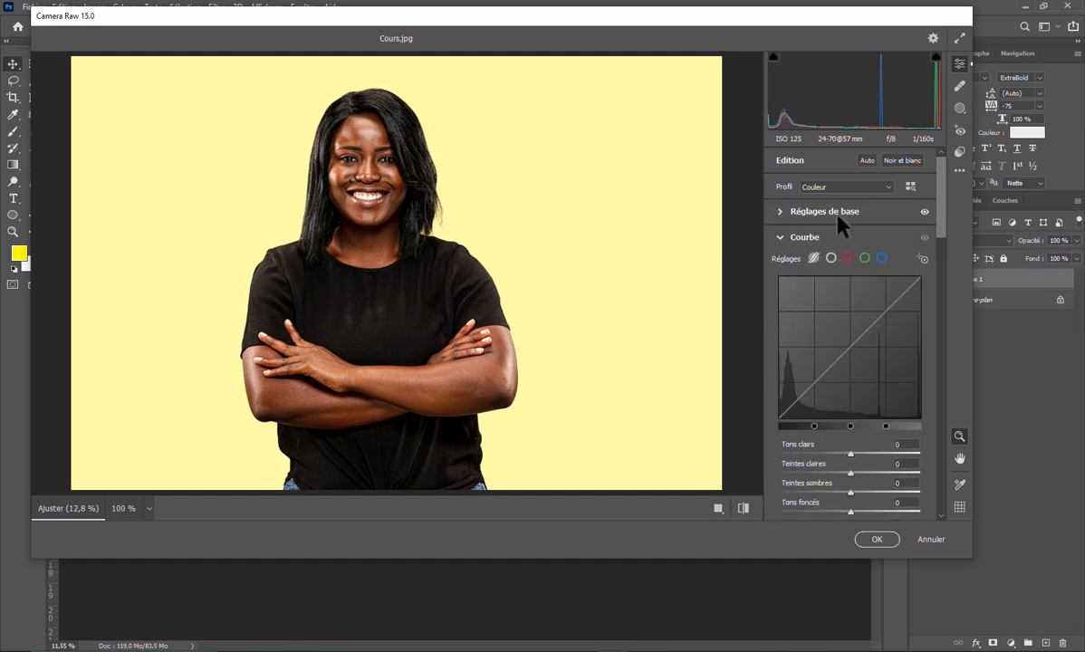
left_click(779, 211)
Raise the Netteté value slightly in the Détail settings
scroll(872, 375, "down", 6)
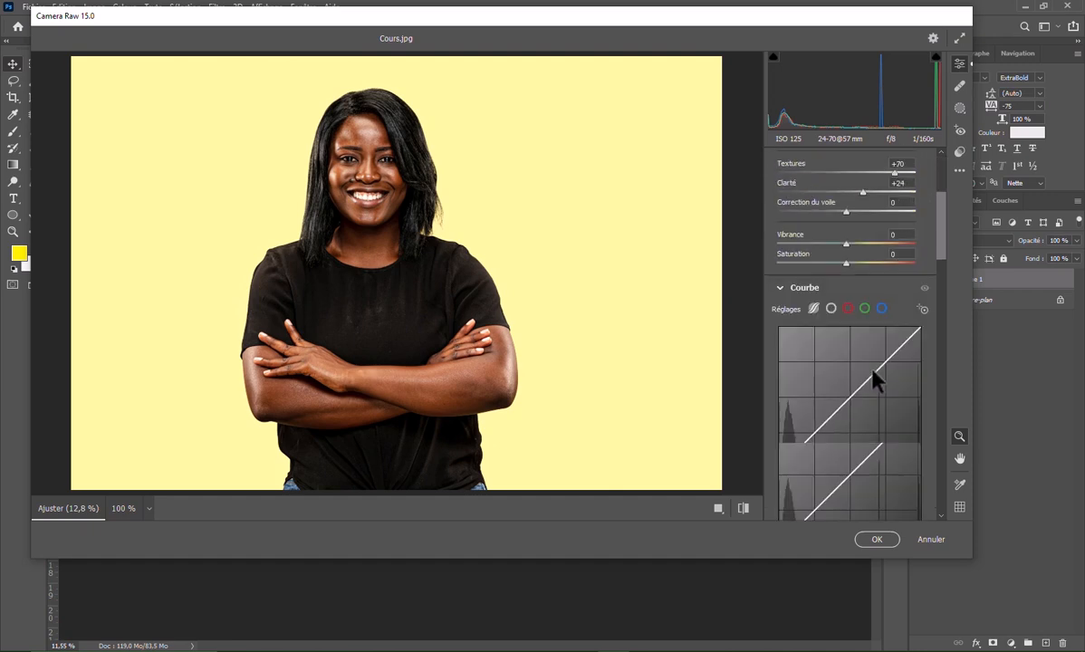
scroll(876, 381, "down", 3)
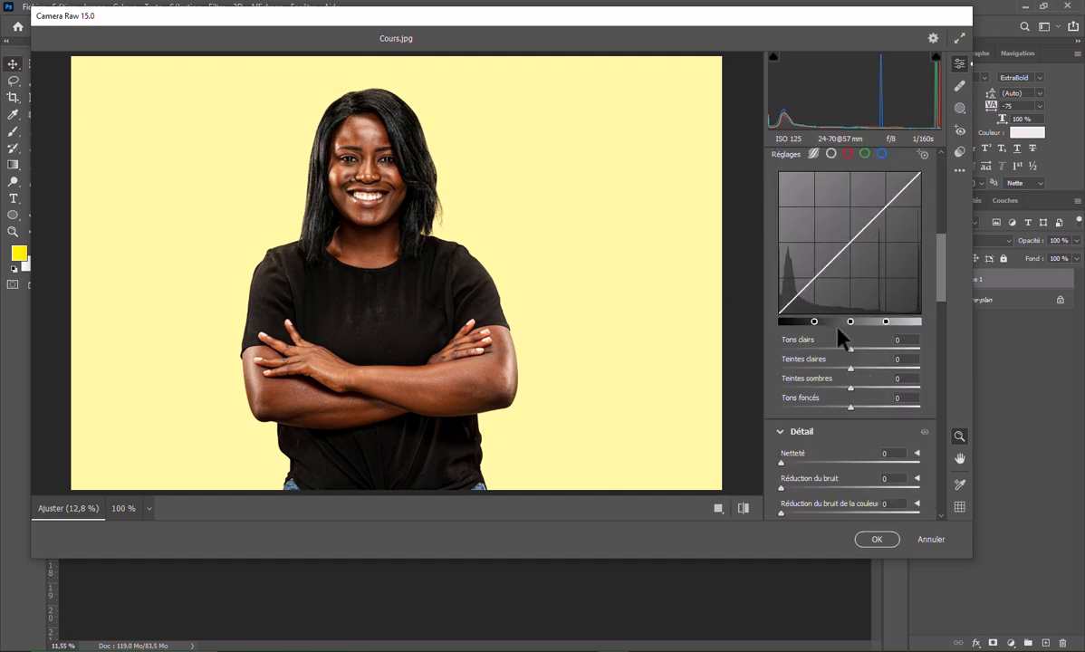
scroll(840, 335, "up", 2)
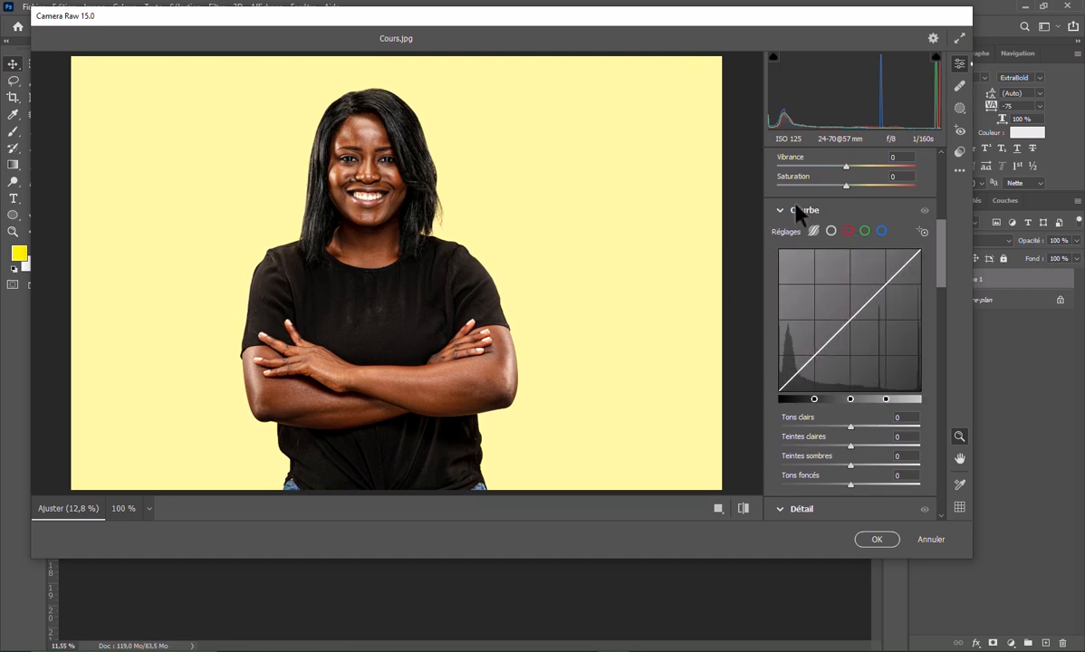
scroll(843, 407, "down", 2)
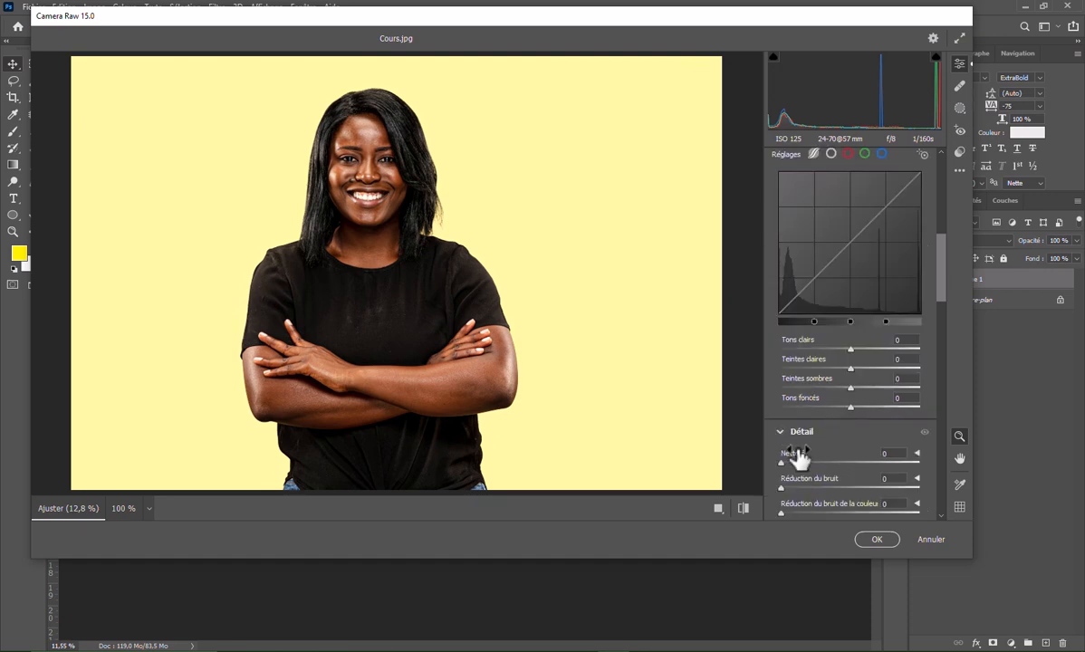
left_click(803, 464)
Set the Jaunes saturation to -100 in the colour mixer
left_click_drag(941, 287, 935, 348)
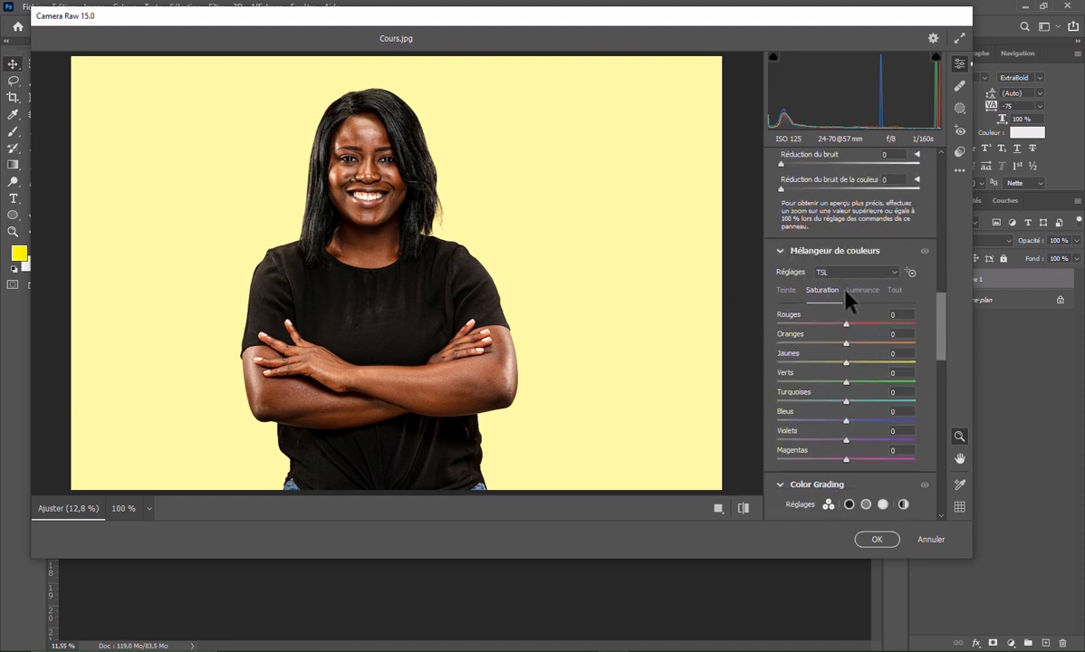
left_click_drag(847, 362, 874, 366)
left_click_drag(862, 364, 861, 362)
left_click_drag(861, 363, 764, 377)
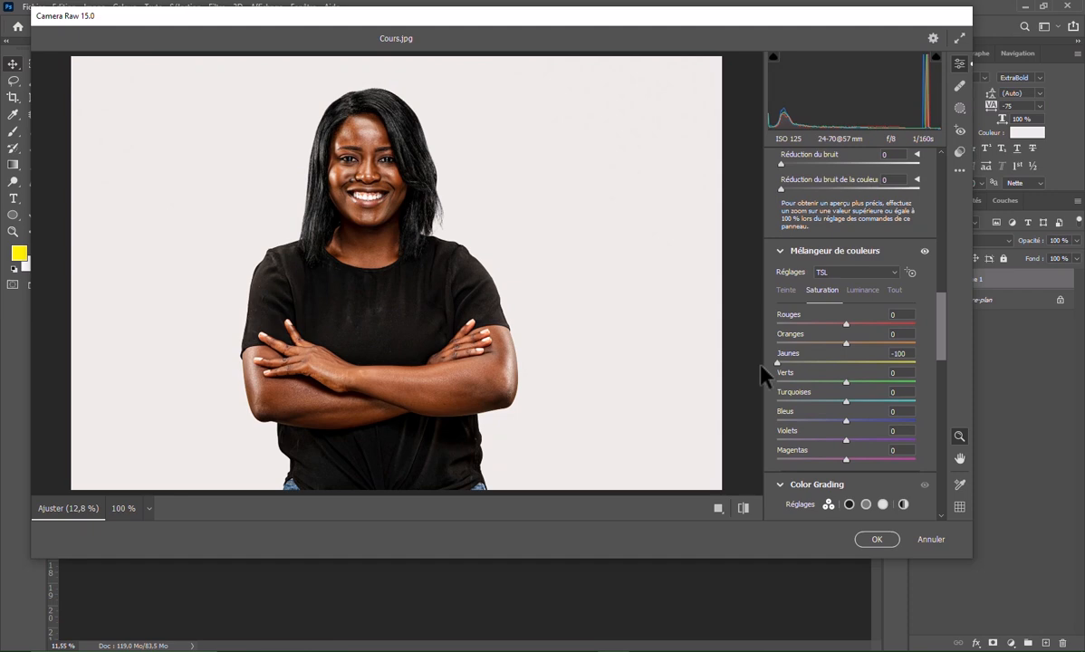
Compare the teeth up close with the Jaunes saturation at +90 and back at -100
left_click(361, 191)
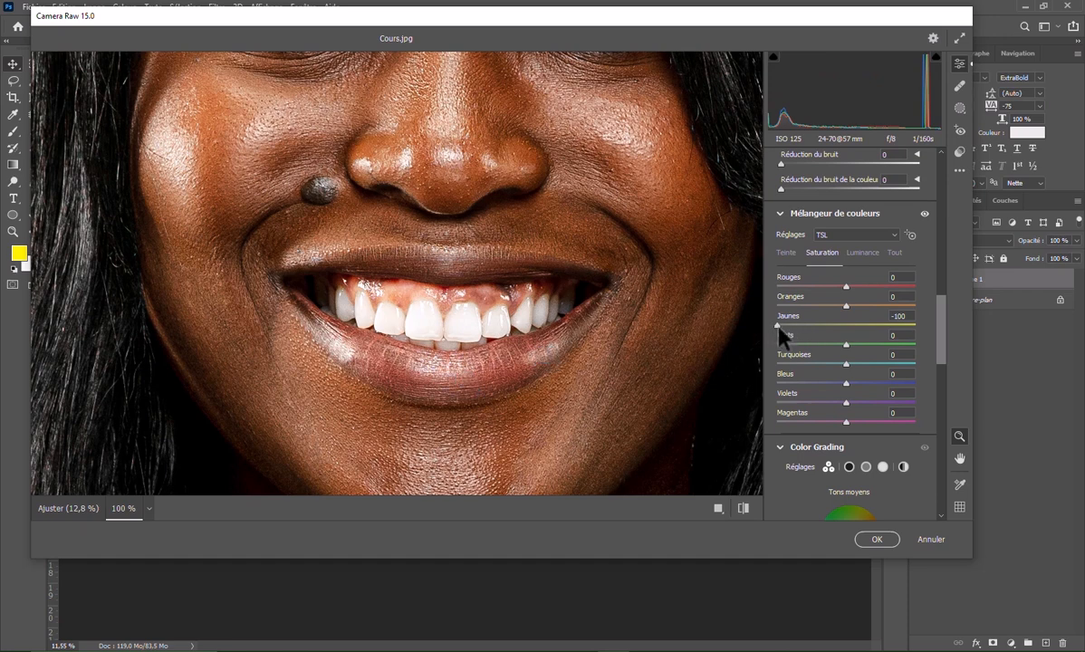
left_click_drag(780, 326, 915, 331)
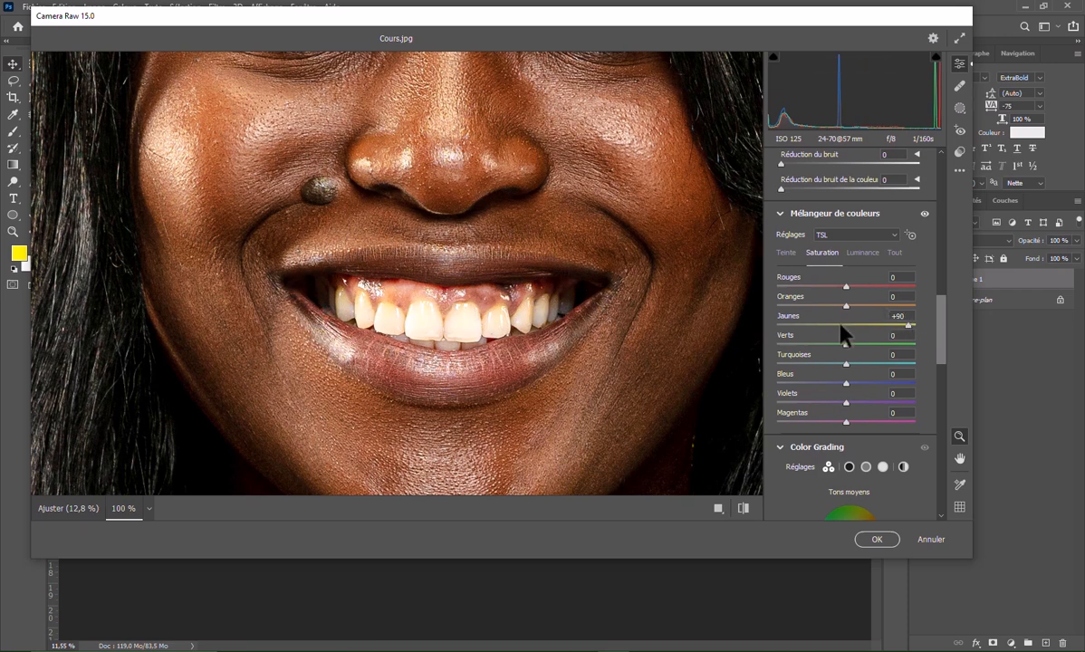
left_click_drag(832, 327, 751, 333)
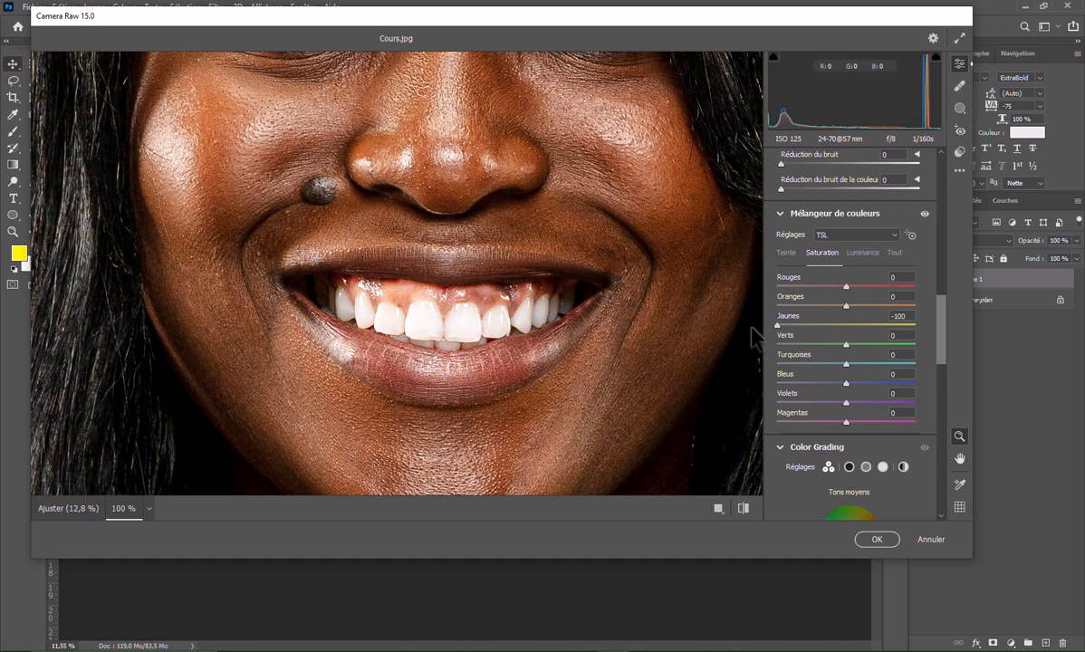
Set the Jaunes luminance to +63 in the colour mixer and fit the whole image in view
left_click(868, 258)
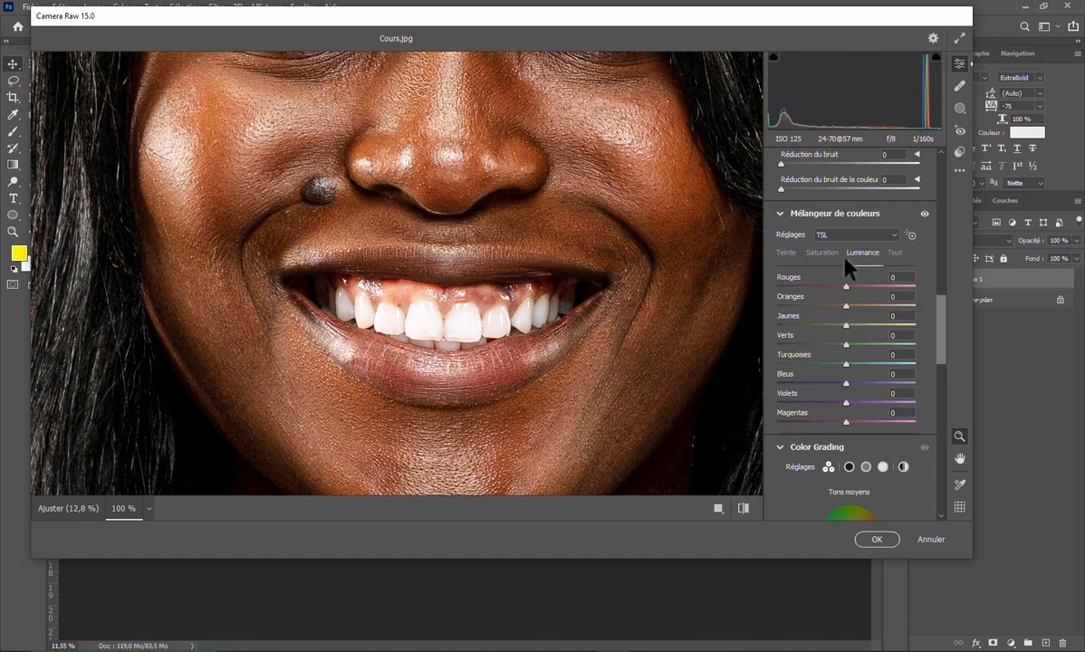
left_click(889, 326)
left_click_drag(889, 324, 889, 324)
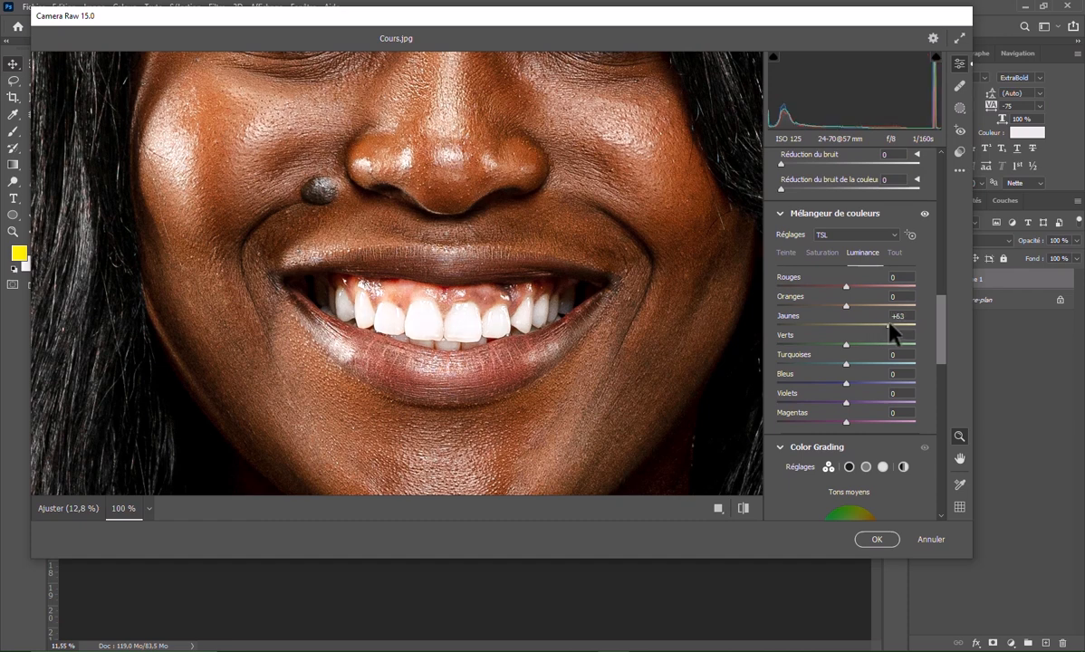
left_click(532, 344)
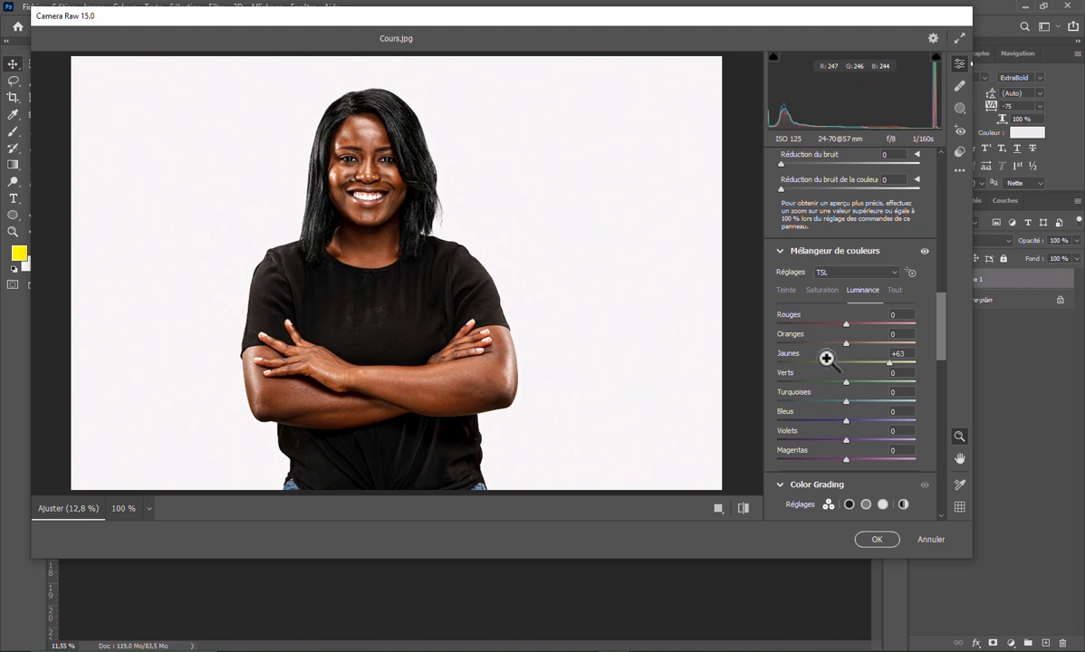
Set the Oranges saturation to +28 in the colour mixer
left_click(823, 291)
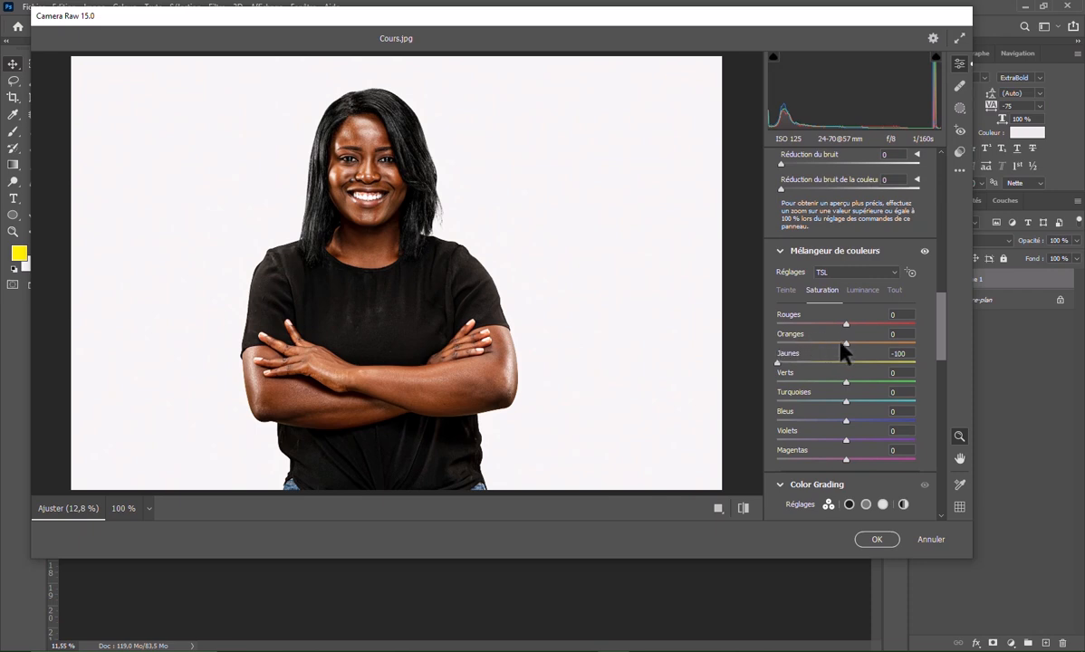
left_click_drag(847, 345, 853, 349)
left_click_drag(859, 346, 860, 346)
Set the Oranges hue to -9 and show the before and after versions side by side
left_click(786, 291)
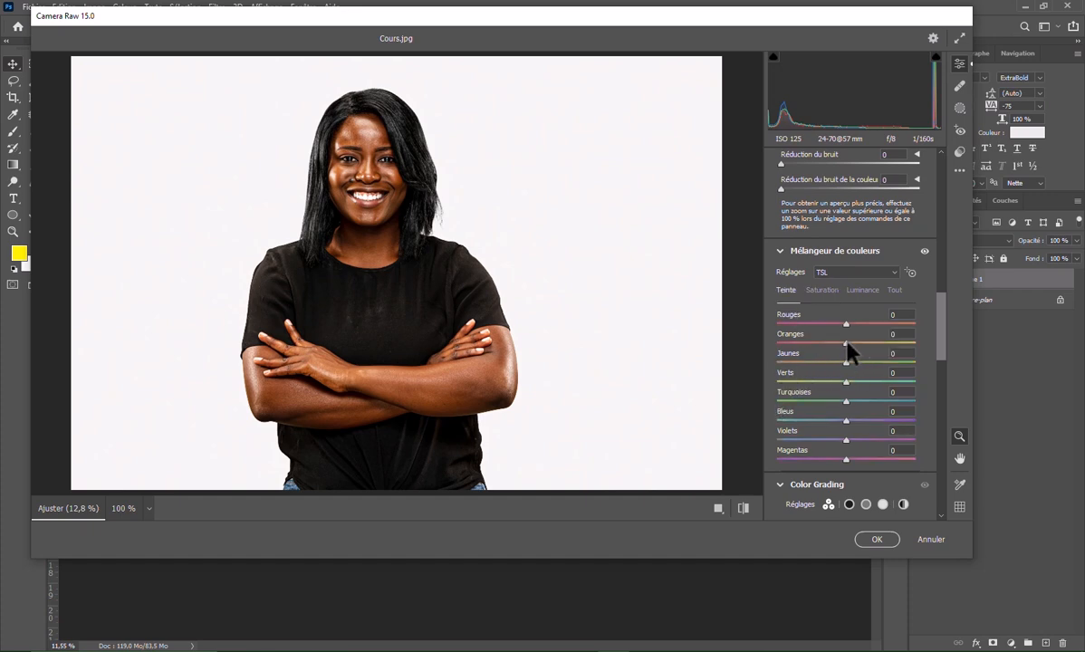
left_click_drag(846, 343, 840, 344)
left_click(718, 508)
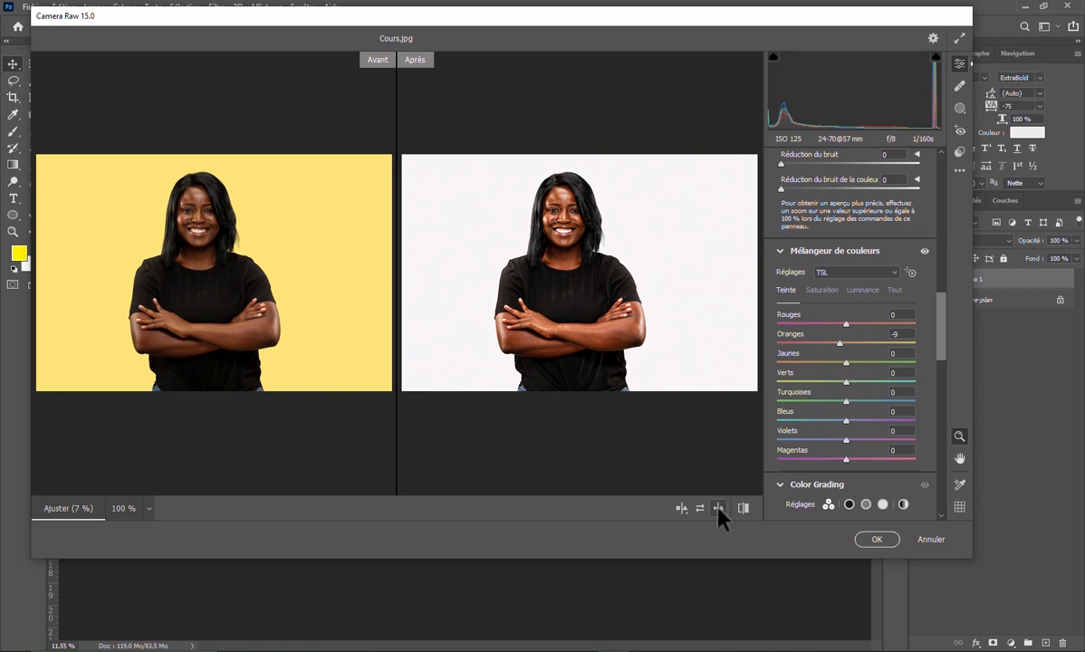
Set the colour mixer saturation to +34 for Bleus, +31 for Turquoises and -36 for Verts
left_click(814, 295)
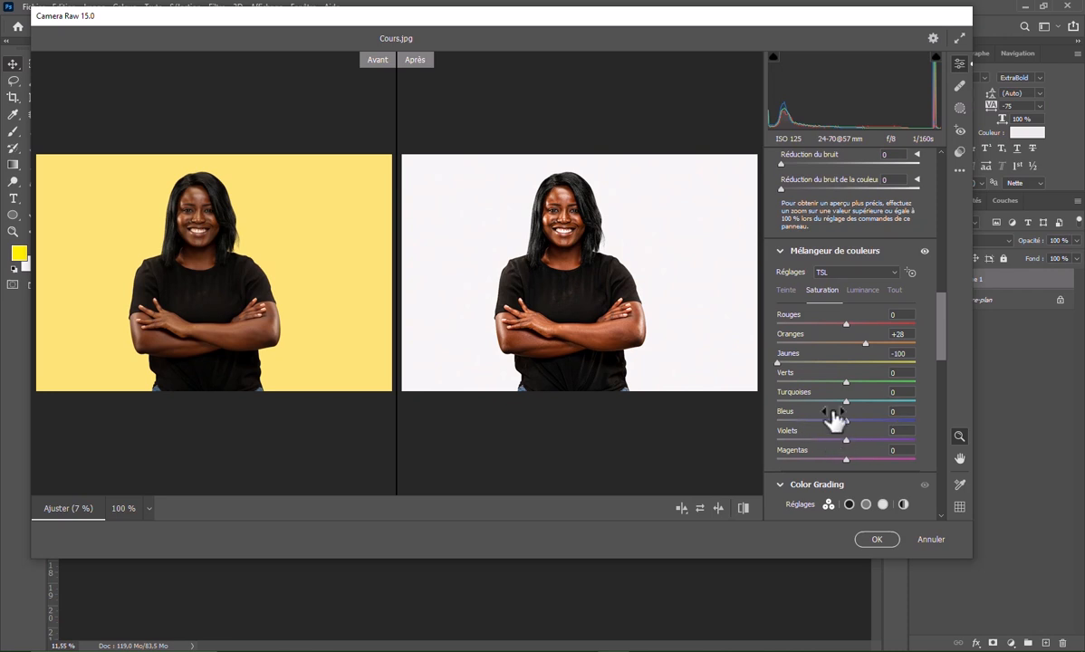
mouse_move(834, 418)
left_mouse_down()
mouse_move(845, 427)
mouse_move(744, 429)
mouse_move(905, 422)
mouse_move(826, 423)
mouse_move(852, 426)
left_mouse_up()
left_click(623, 393)
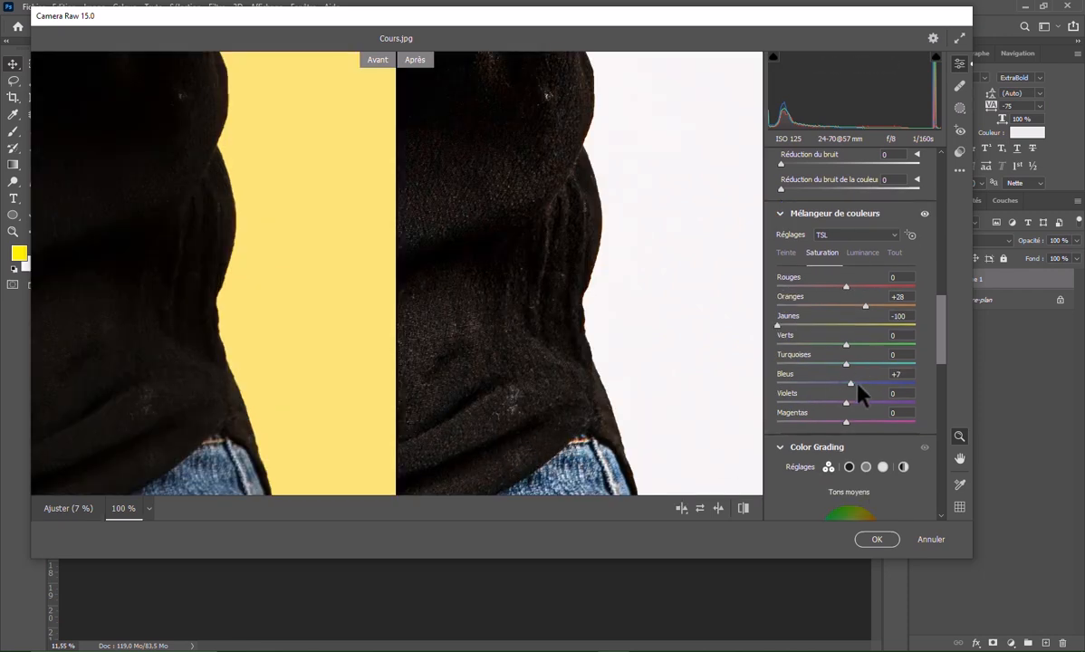
left_click_drag(857, 390, 867, 365)
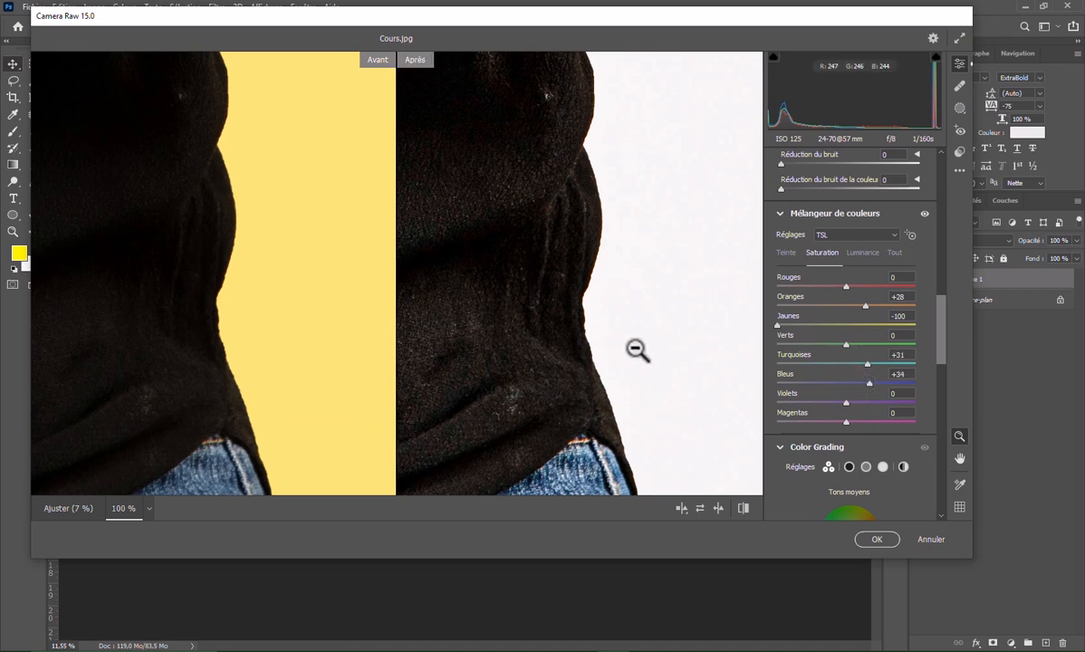
left_click_drag(635, 350, 638, 352)
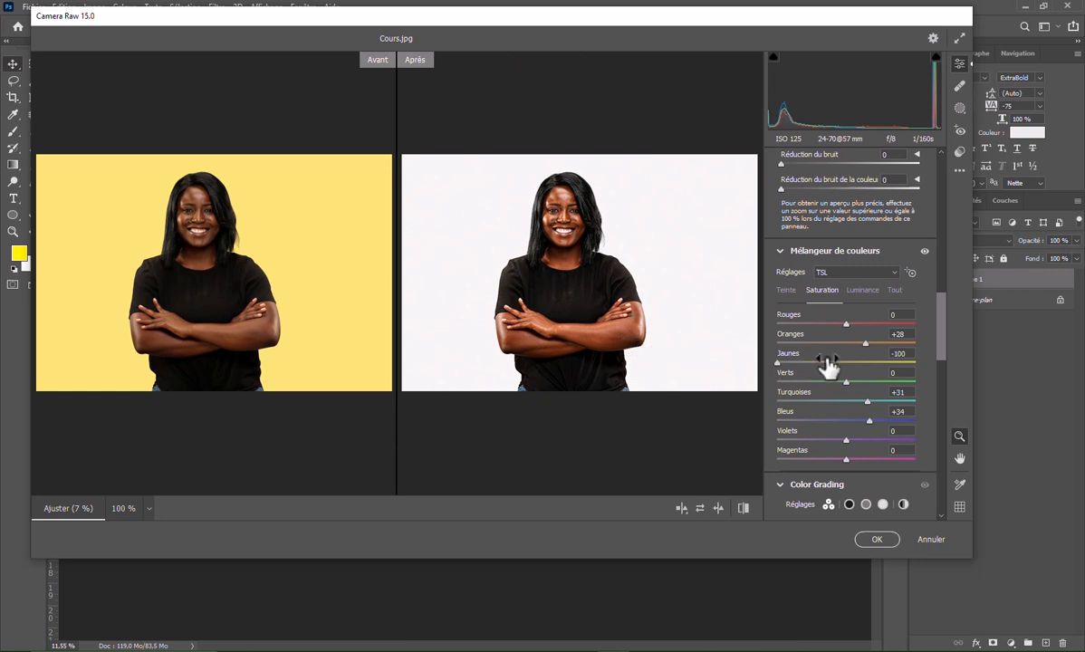
left_click_drag(848, 382, 748, 363)
mouse_move(812, 389)
left_mouse_down()
mouse_move(894, 380)
mouse_move(826, 380)
left_mouse_up()
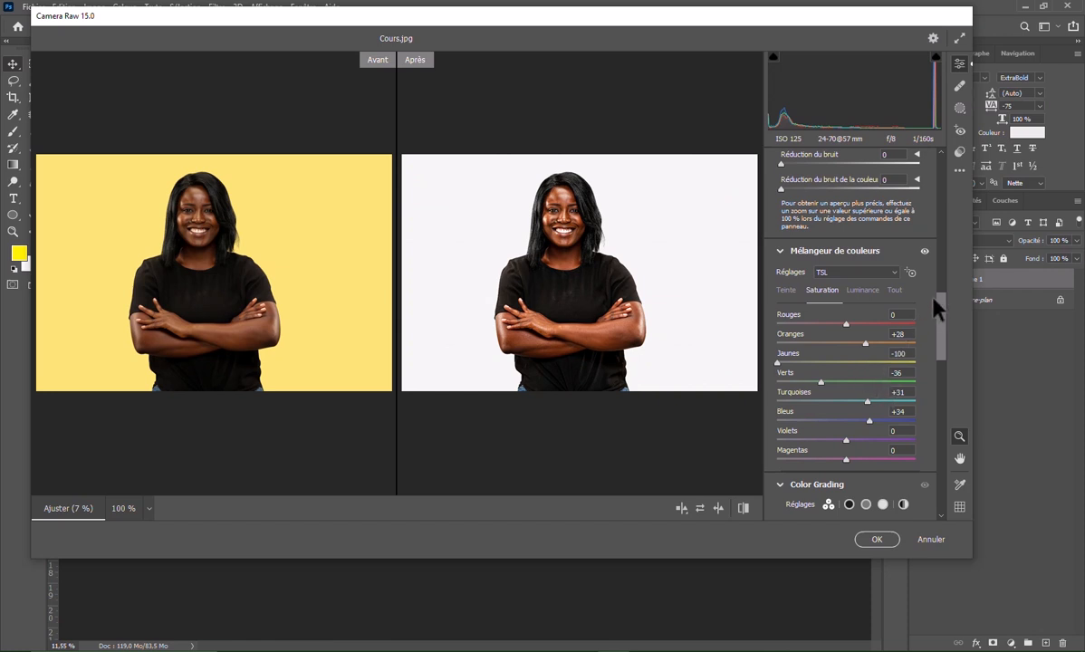
Raise the Noirs value to +70 in the basic tone settings
left_click_drag(947, 321, 945, 192)
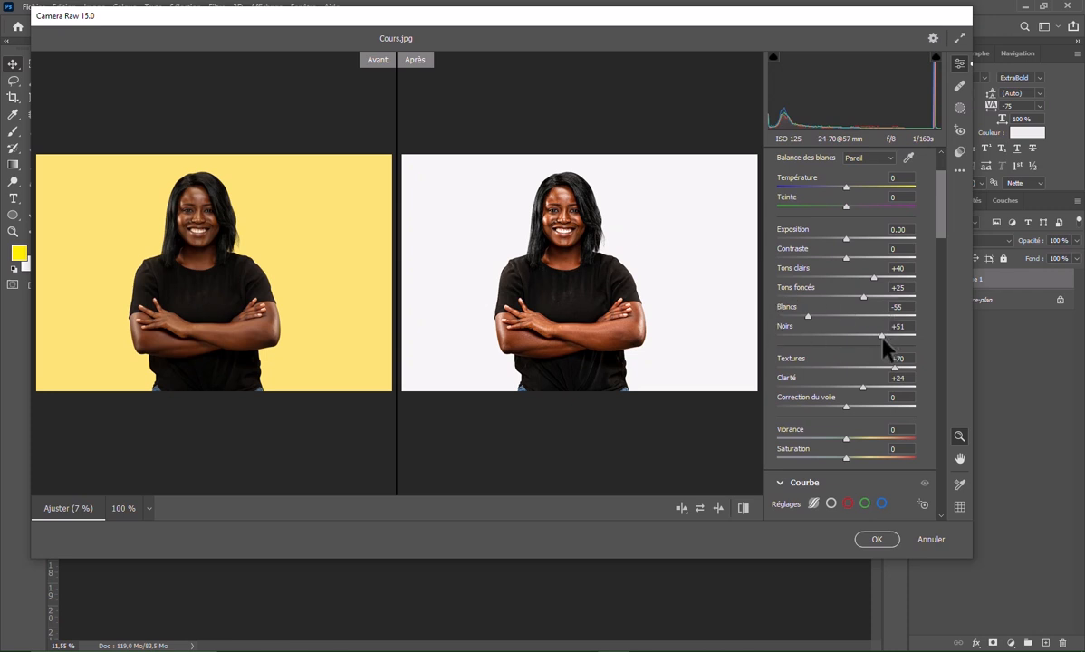
mouse_move(883, 338)
left_mouse_down()
mouse_move(906, 340)
mouse_move(895, 337)
left_mouse_up()
scroll(939, 240, "down", 1)
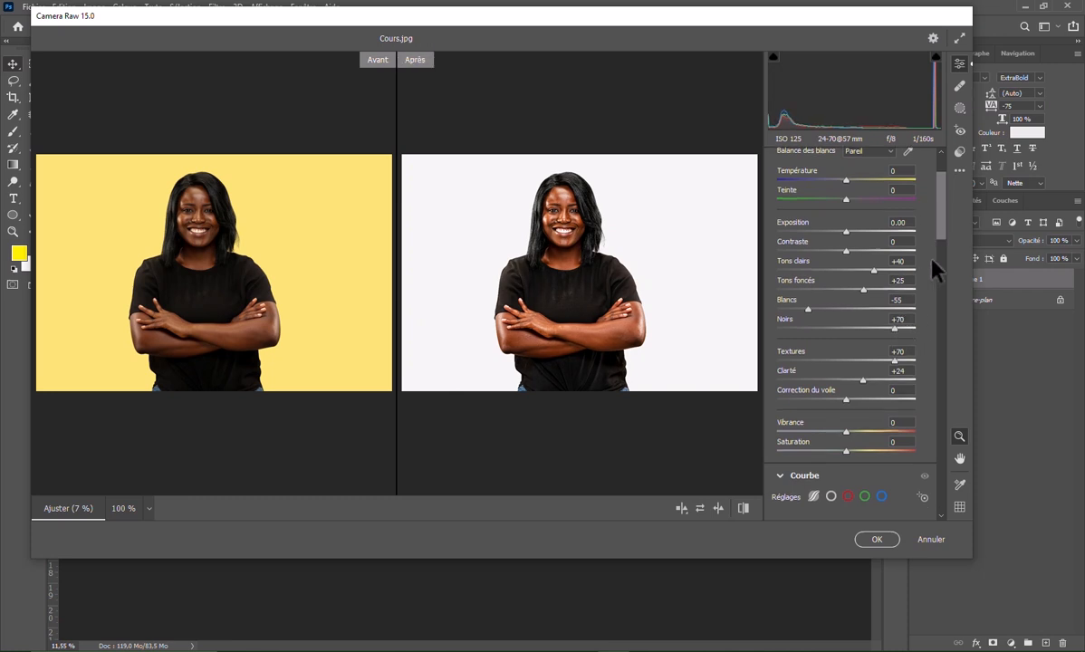
In Color Grading, tint the midtones slightly orange, set the highlights to hue 27 and saturation 35, and slightly lift the shadows' luminance
scroll(935, 299, "down", 8)
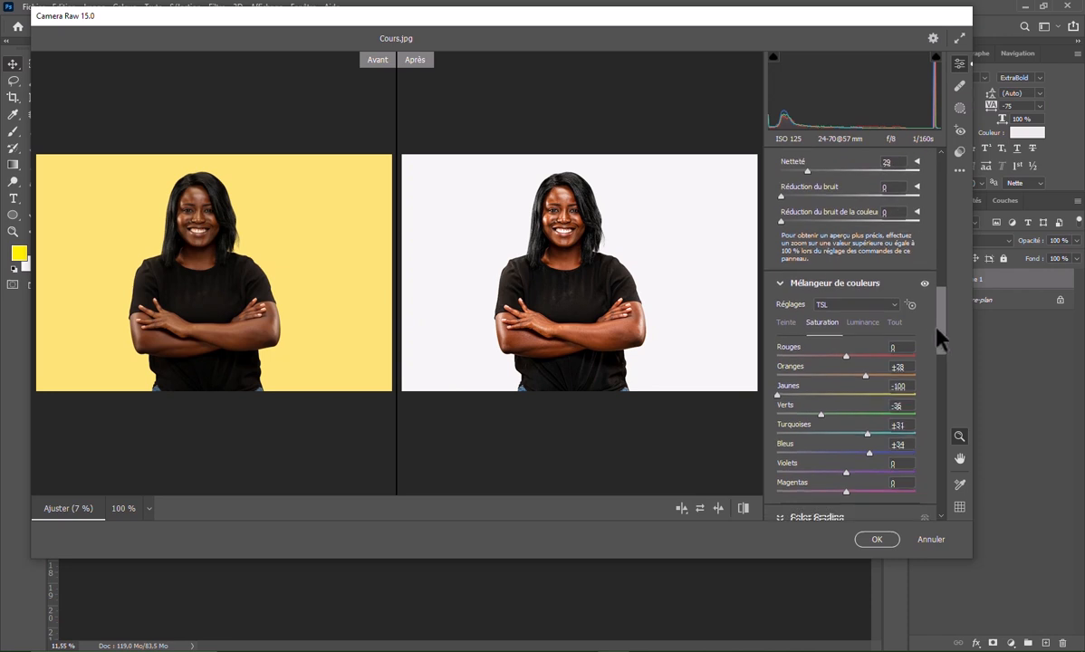
left_click_drag(938, 337, 942, 370)
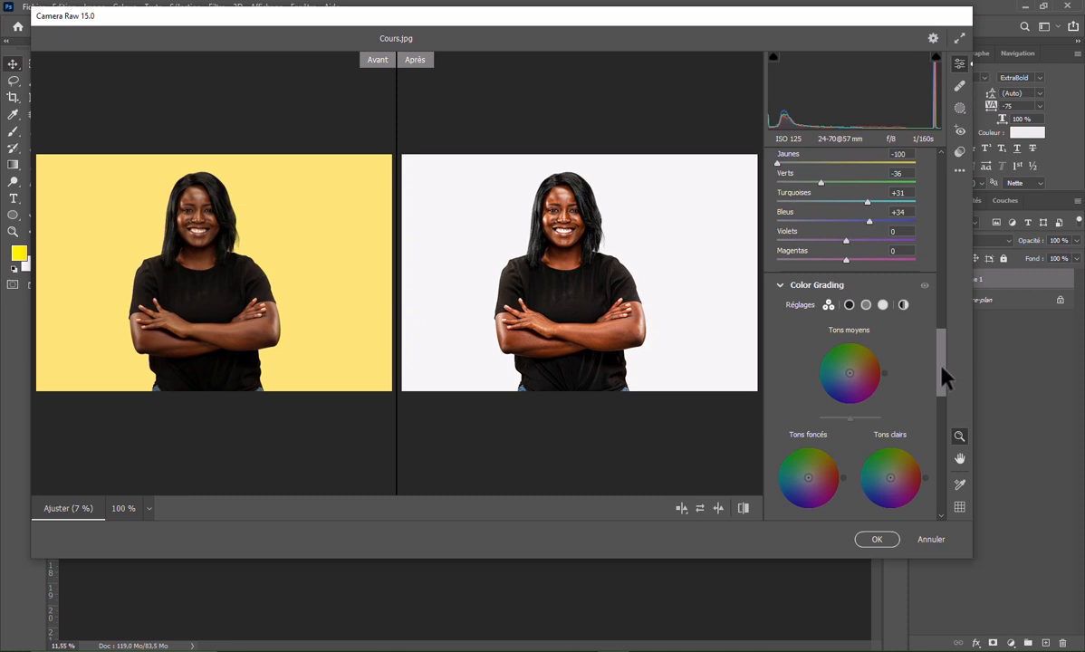
scroll(941, 388, "down", 1)
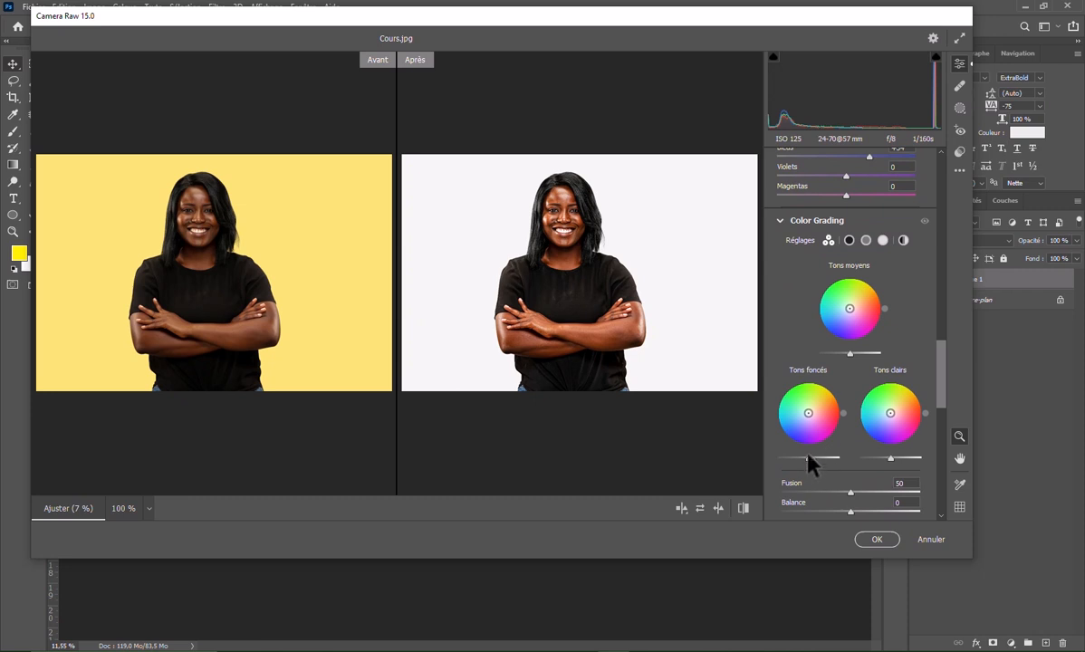
left_click_drag(807, 415, 809, 413)
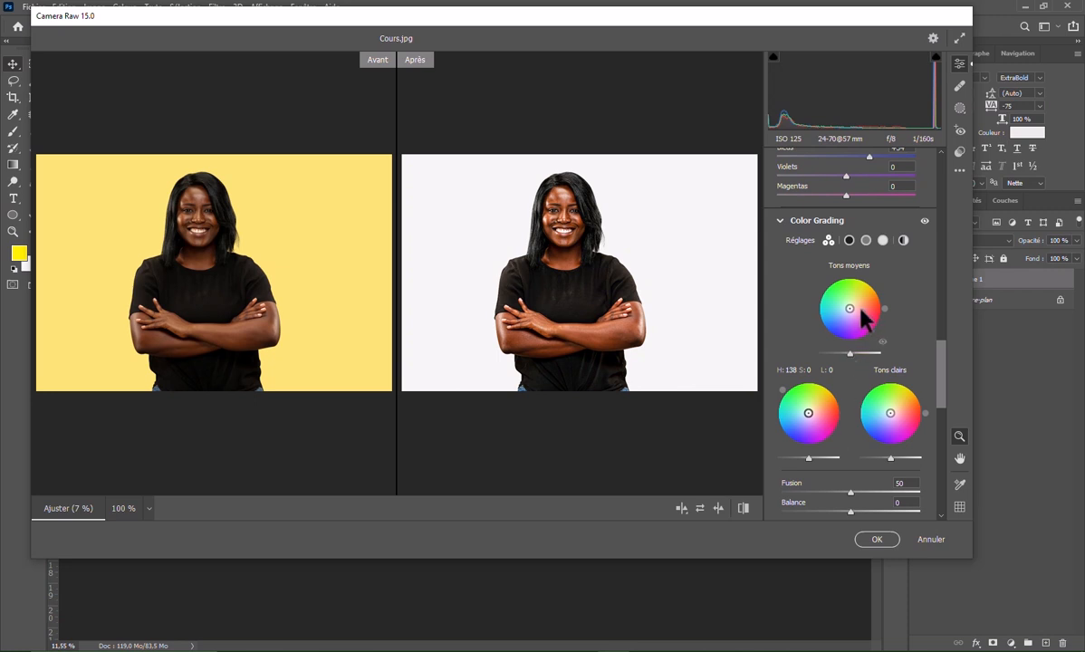
left_click_drag(850, 309, 855, 304)
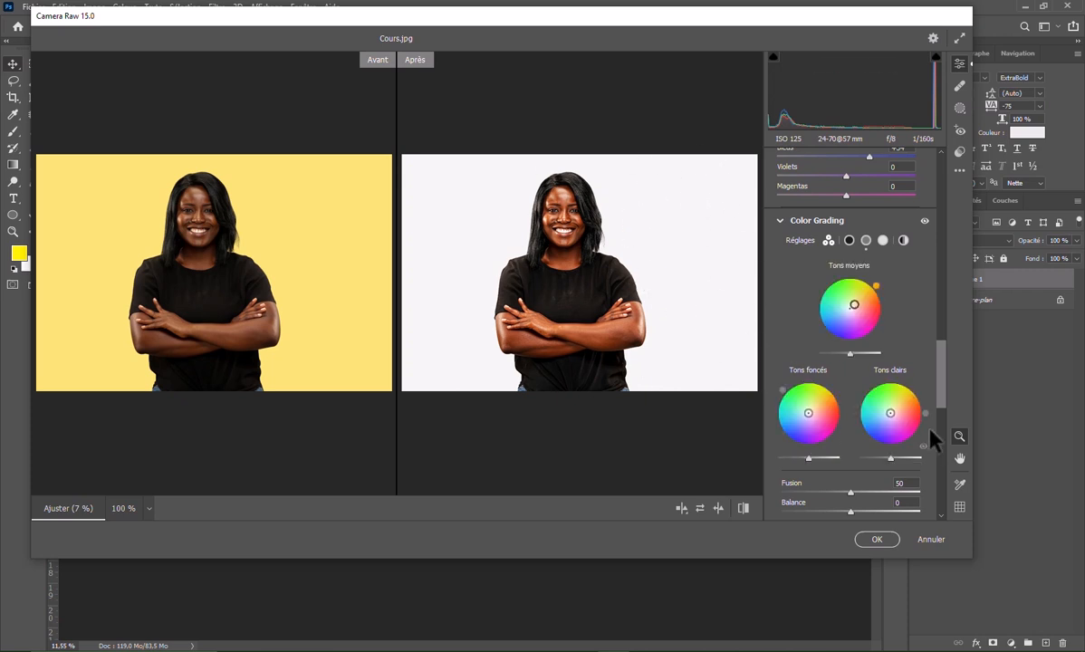
left_click_drag(891, 414, 899, 410)
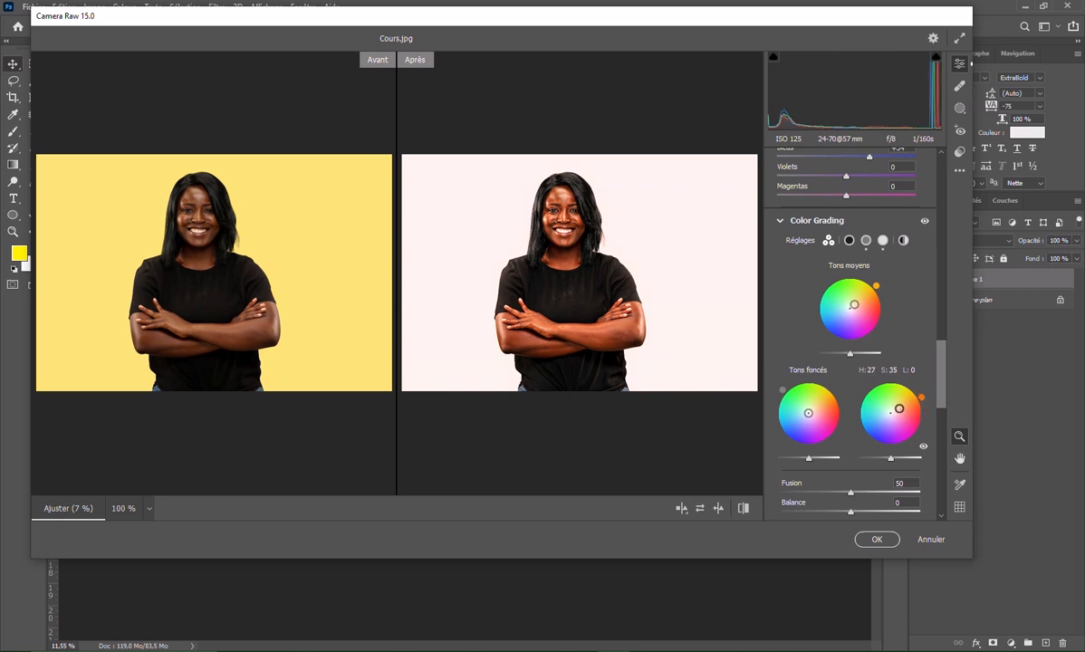
mouse_move(808, 458)
left_mouse_down()
mouse_move(790, 460)
mouse_move(823, 460)
mouse_move(811, 460)
left_mouse_up()
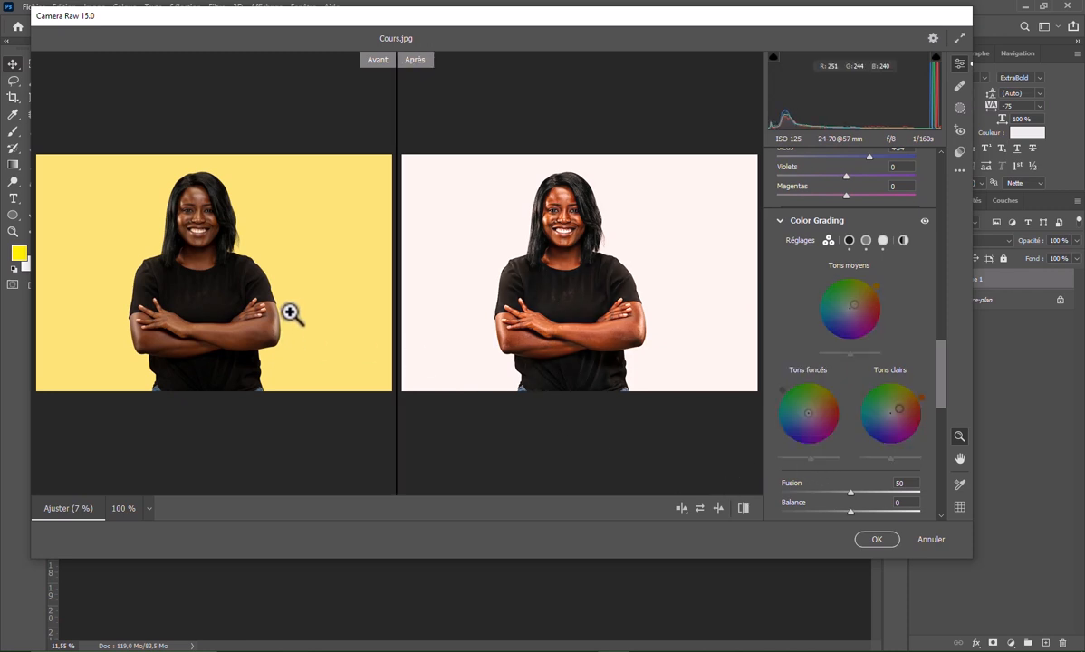
Compare the face before and after at 100 %, and apply the Camera Raw filter to the smart object
left_click(560, 213)
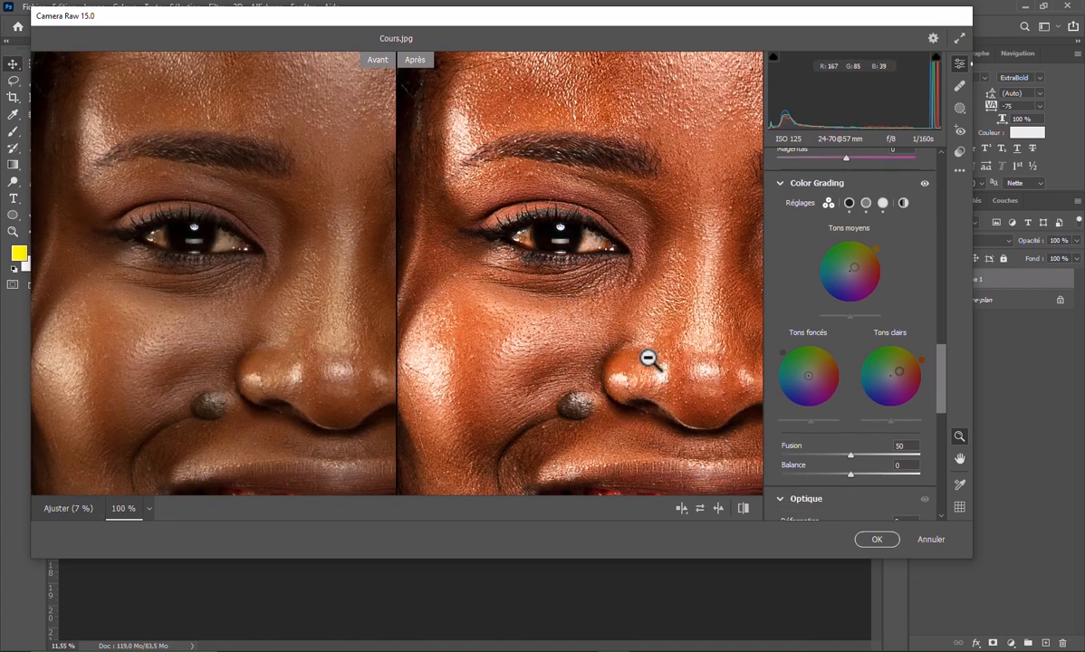
left_click(691, 367)
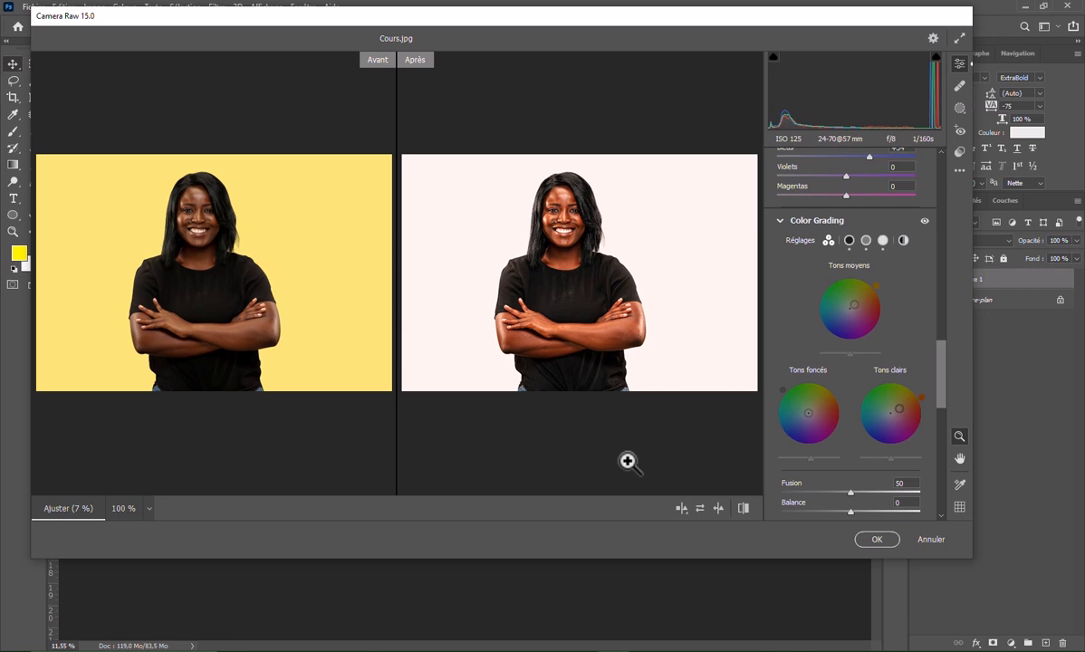
left_click(876, 539)
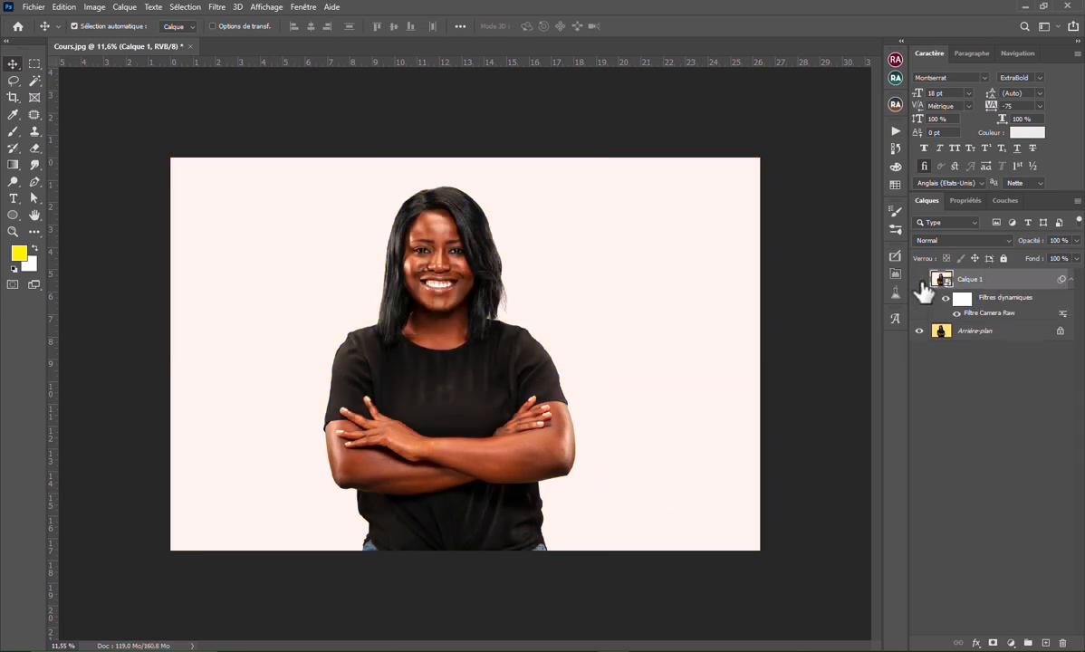
Compare the image with and without Calque 1 and examine the retouched face and skin up close
left_click(919, 280)
left_click(920, 280)
left_click(920, 280)
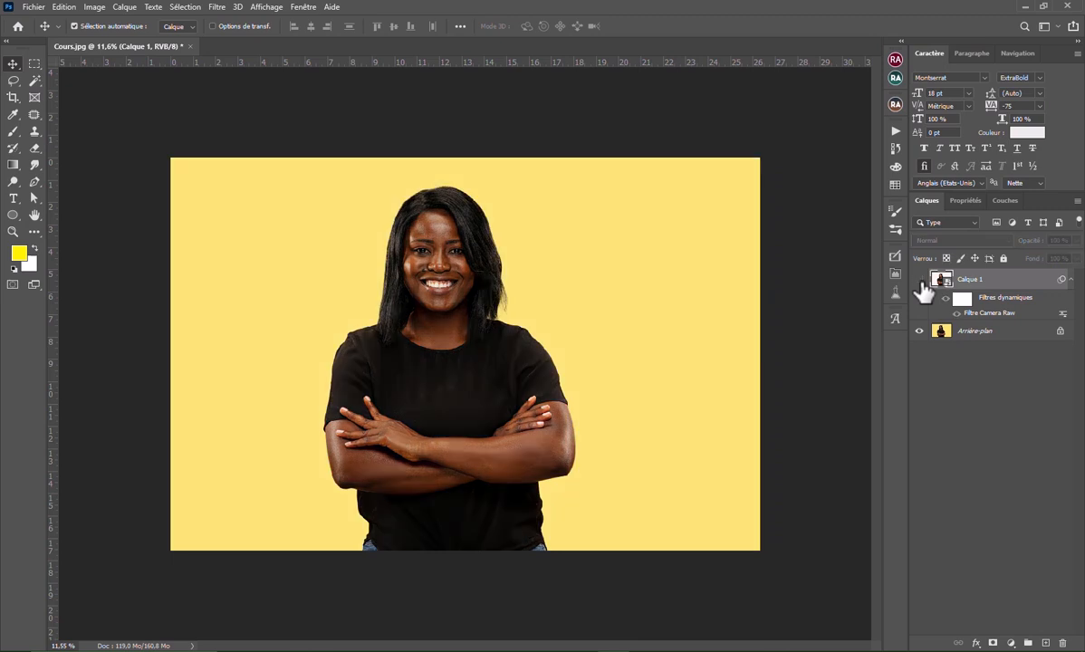
left_click(920, 279)
scroll(422, 213, "up", 4)
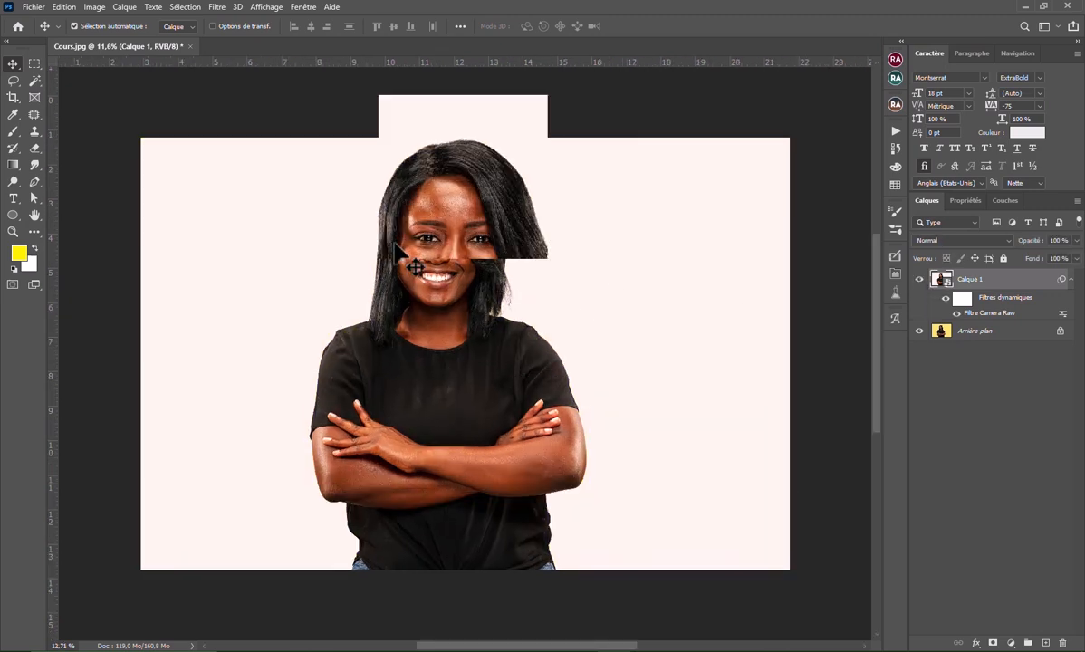
scroll(422, 190, "up", 2)
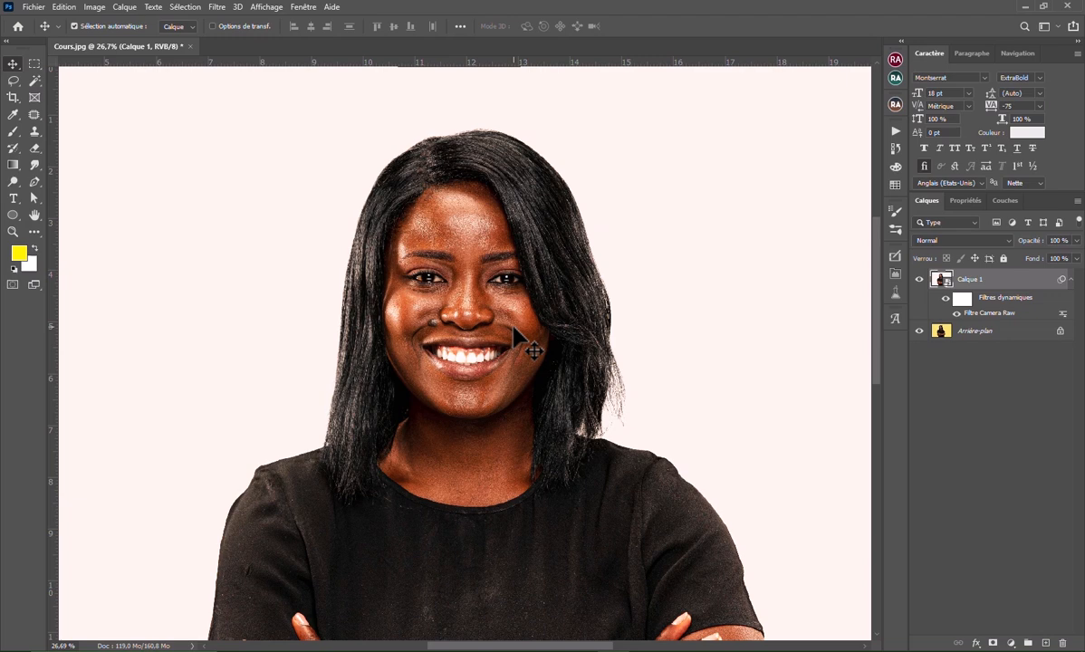
scroll(521, 340, "down", 6)
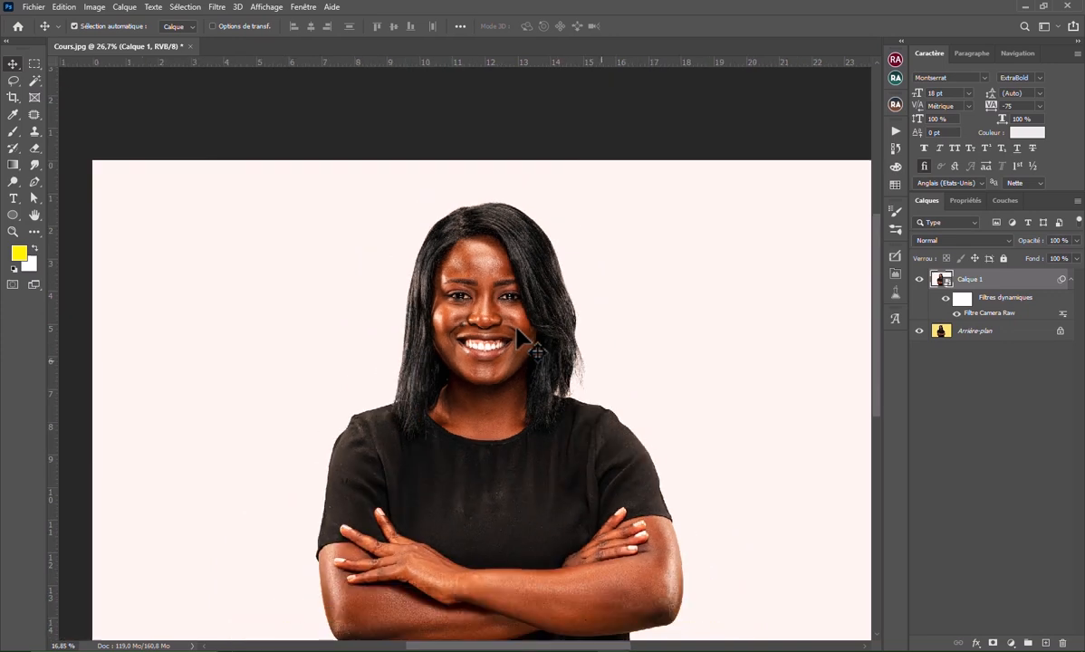
scroll(475, 478, "up", 1)
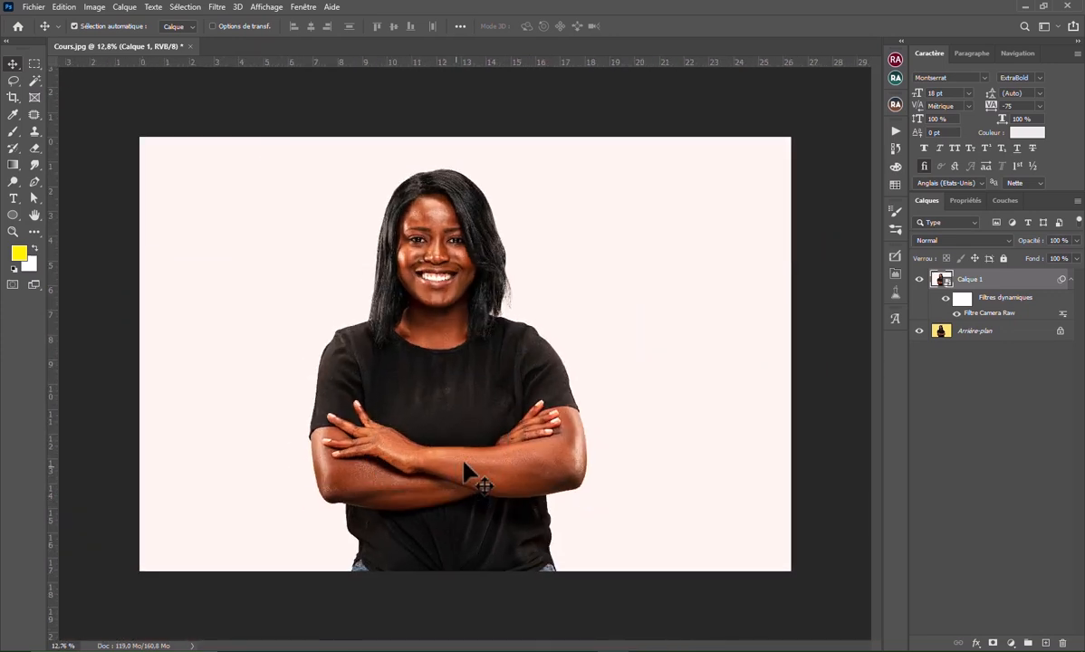
scroll(527, 468, "down", 2)
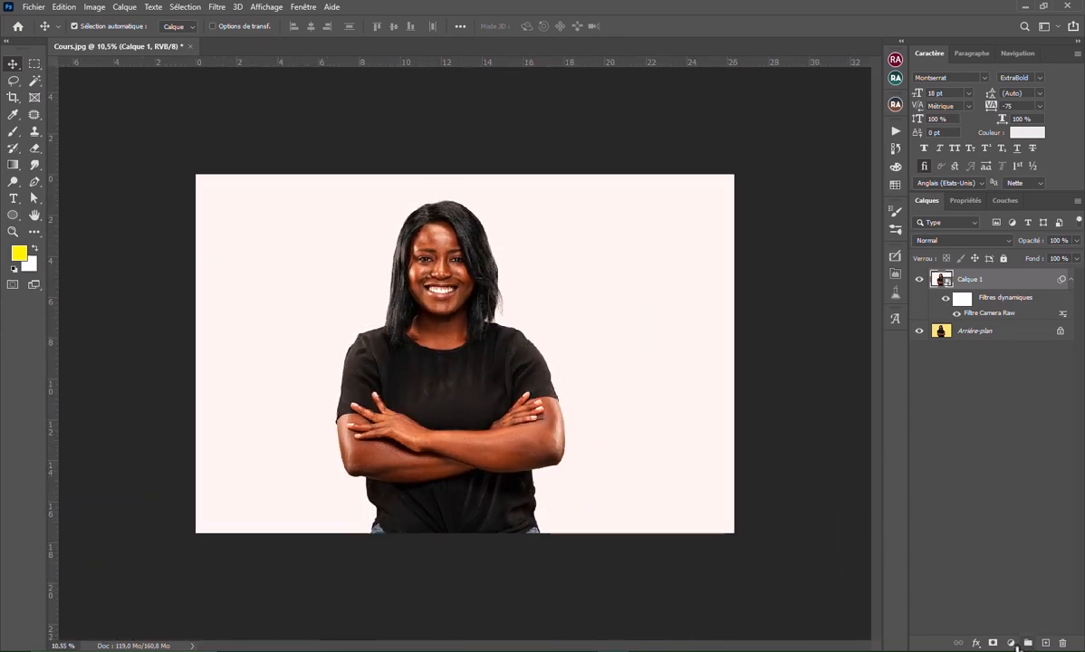
Add a Courbes adjustment layer and mask it with a Plage de couleurs selection sampled from the bright cheek skin, with tolerance 117
left_click(1012, 645)
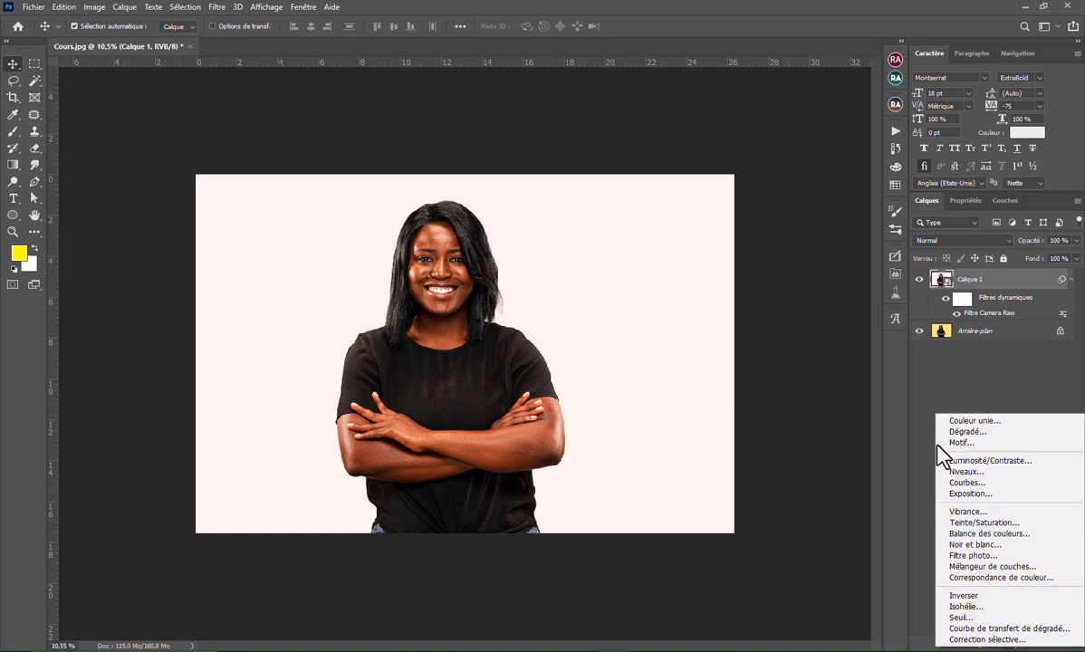
left_click(985, 483)
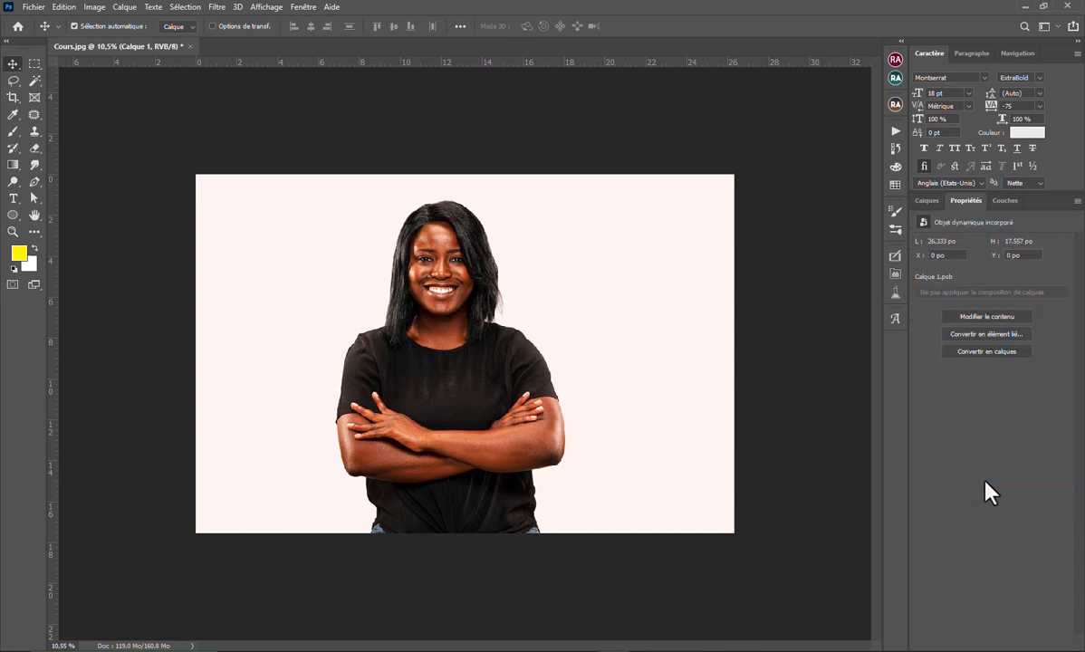
left_click(182, 9)
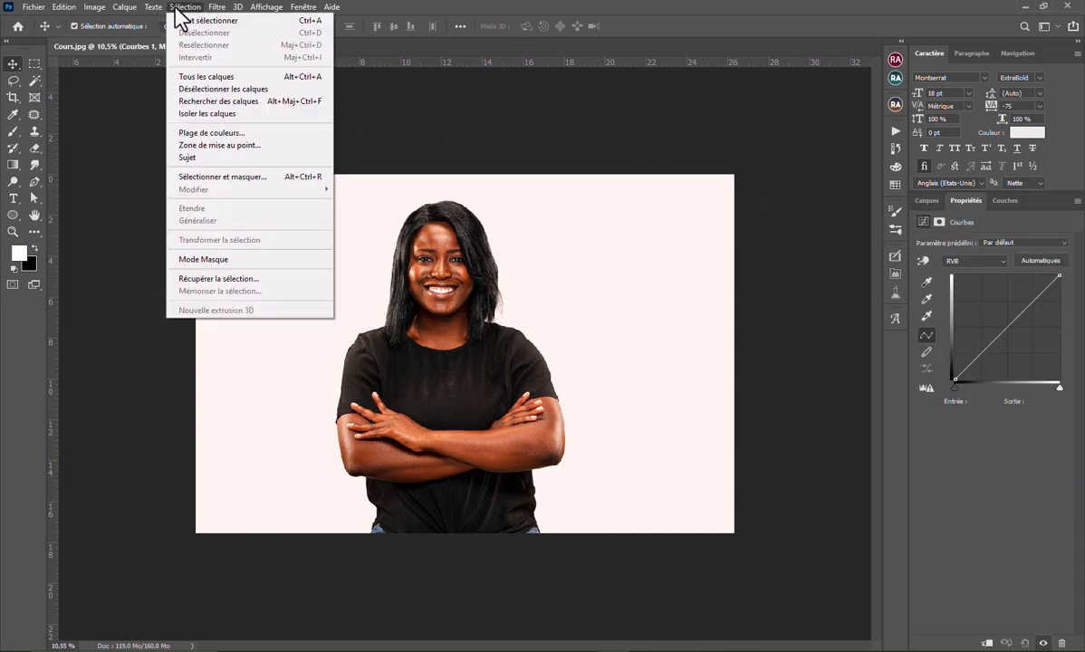
left_click(217, 134)
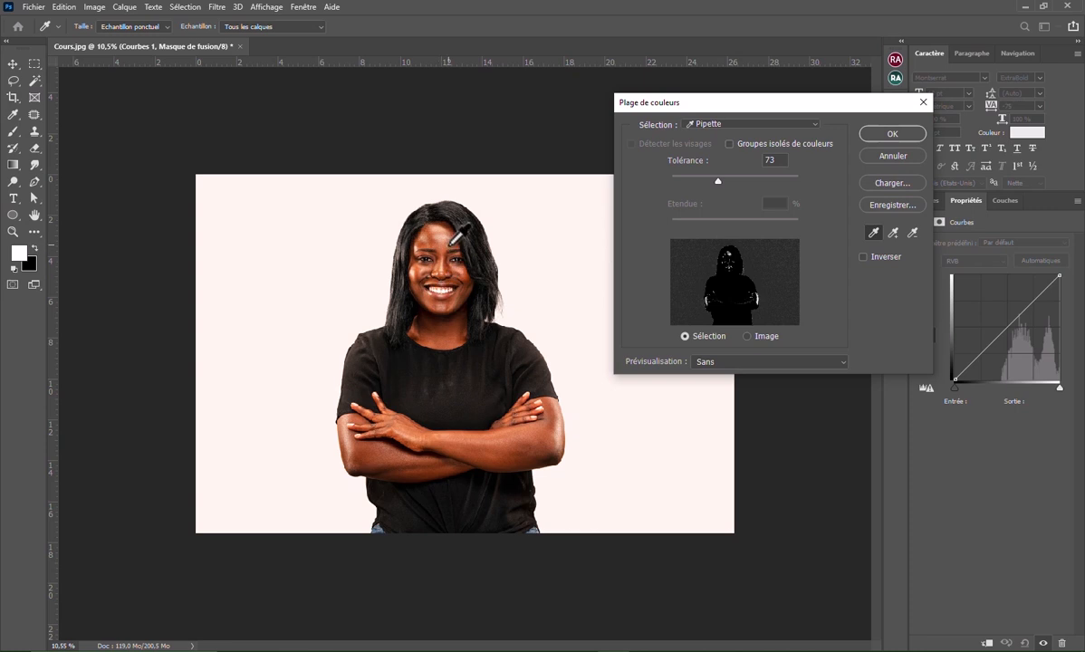
scroll(442, 283, "up", 5)
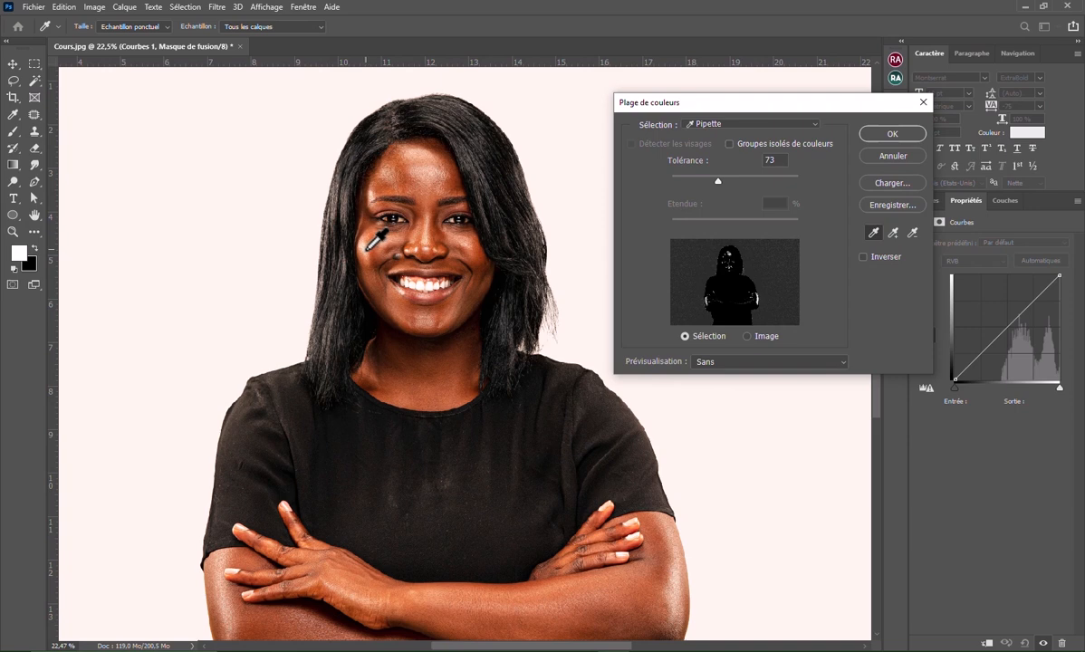
left_click(367, 249)
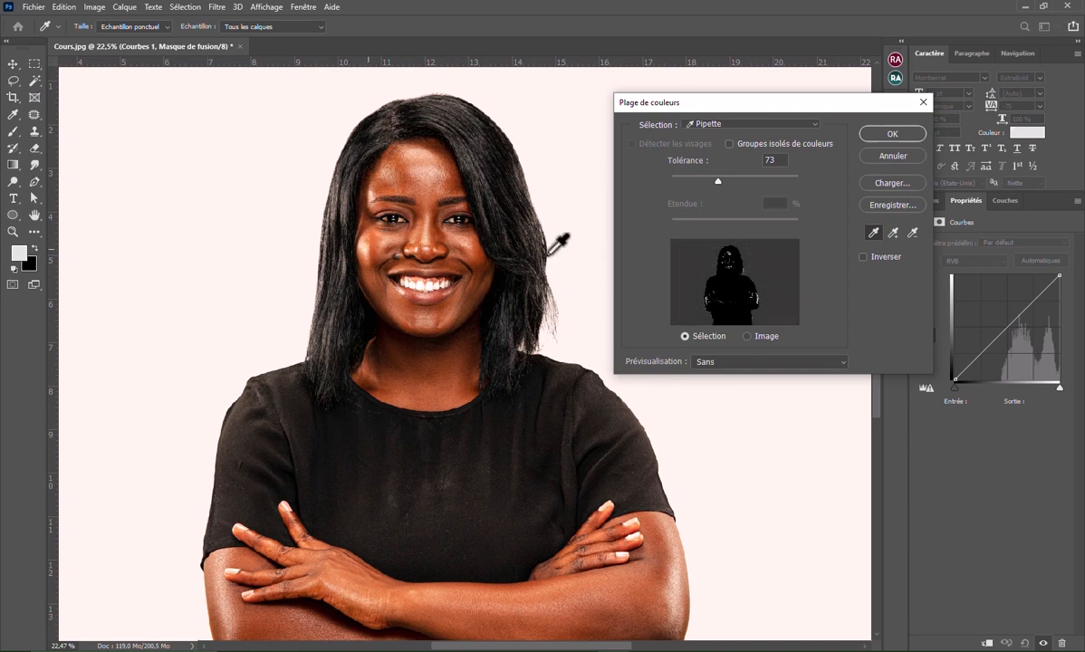
left_click_drag(734, 179, 746, 181)
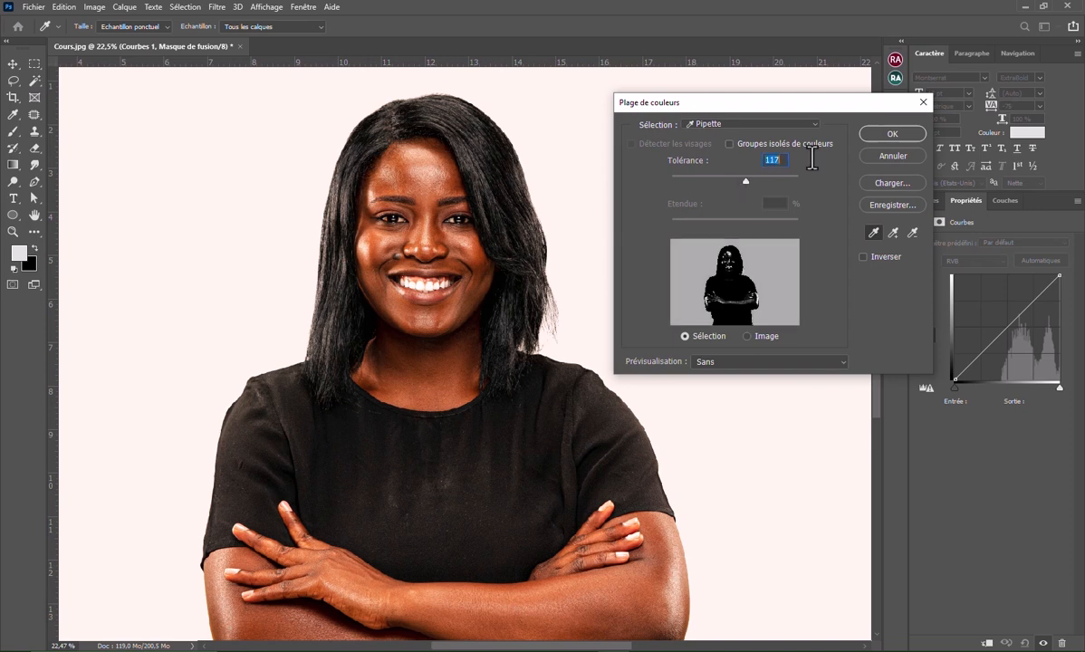
left_click(887, 136)
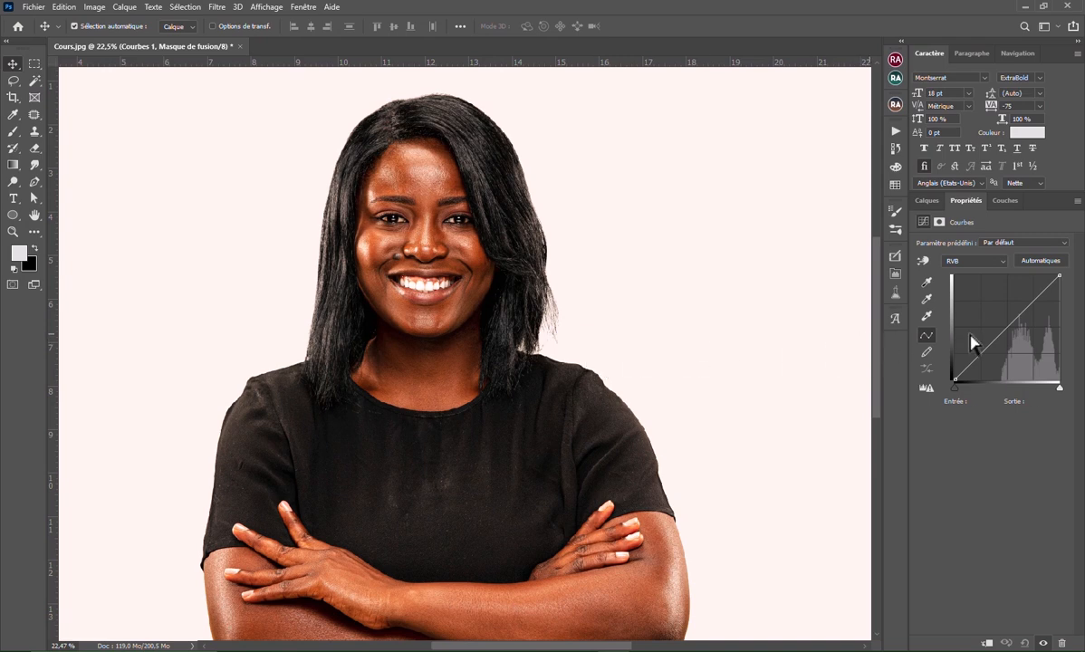
Brighten the masked highlights by raising the RVB curve from input 90 to output 156, and check the layer's effect on the portrait
left_click_drag(1008, 325, 992, 316)
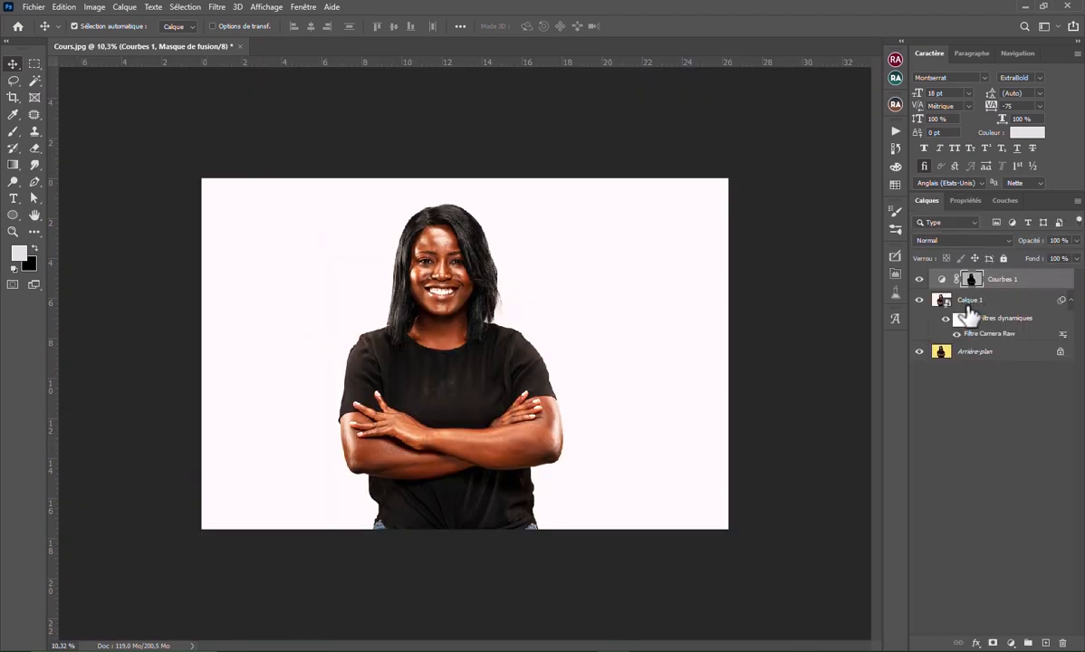
left_click(920, 280)
scroll(508, 512, "up", 1)
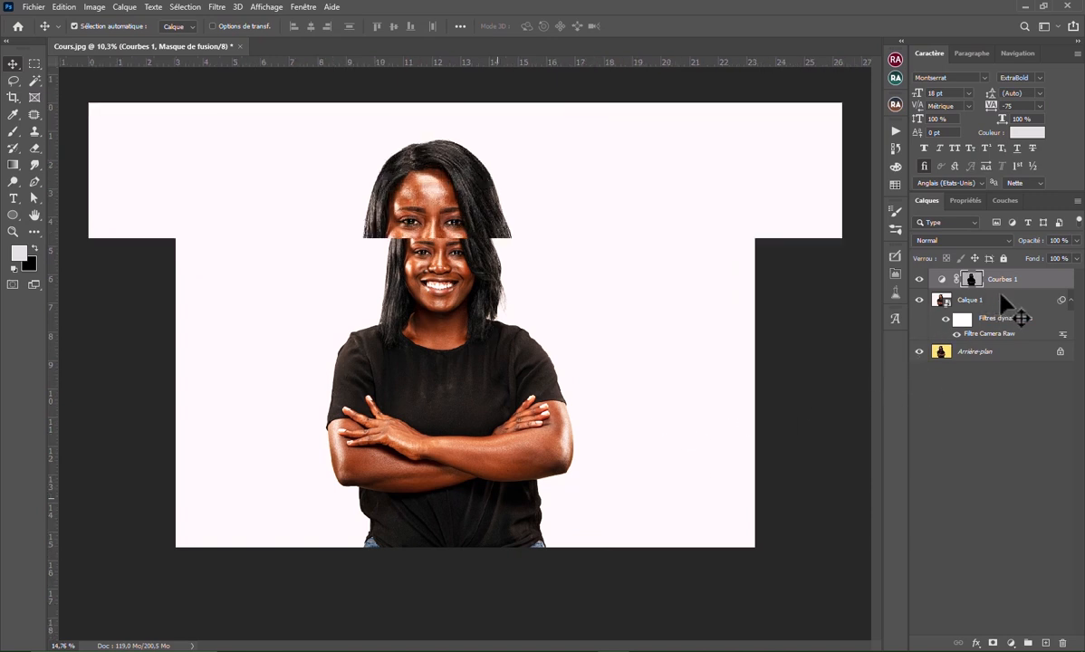
scroll(458, 362, "up", 4)
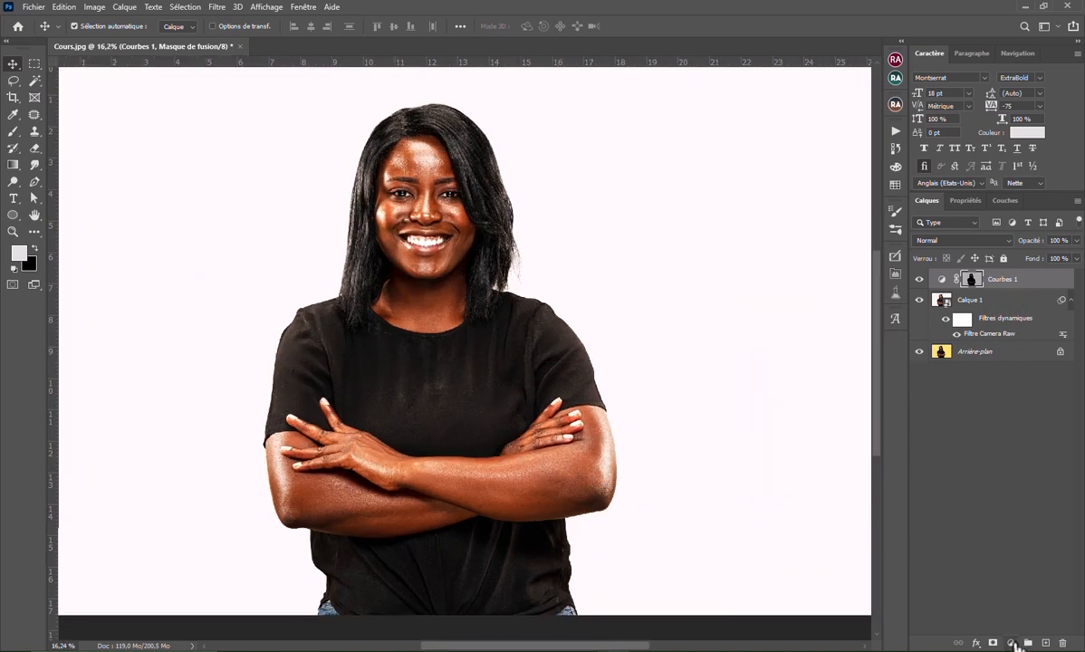
Add a Courbes adjustment layer masked by a Plage de couleurs selection sampled from the darker skin beside the nose, with tolerance 70
left_click(1012, 643)
left_click(926, 478)
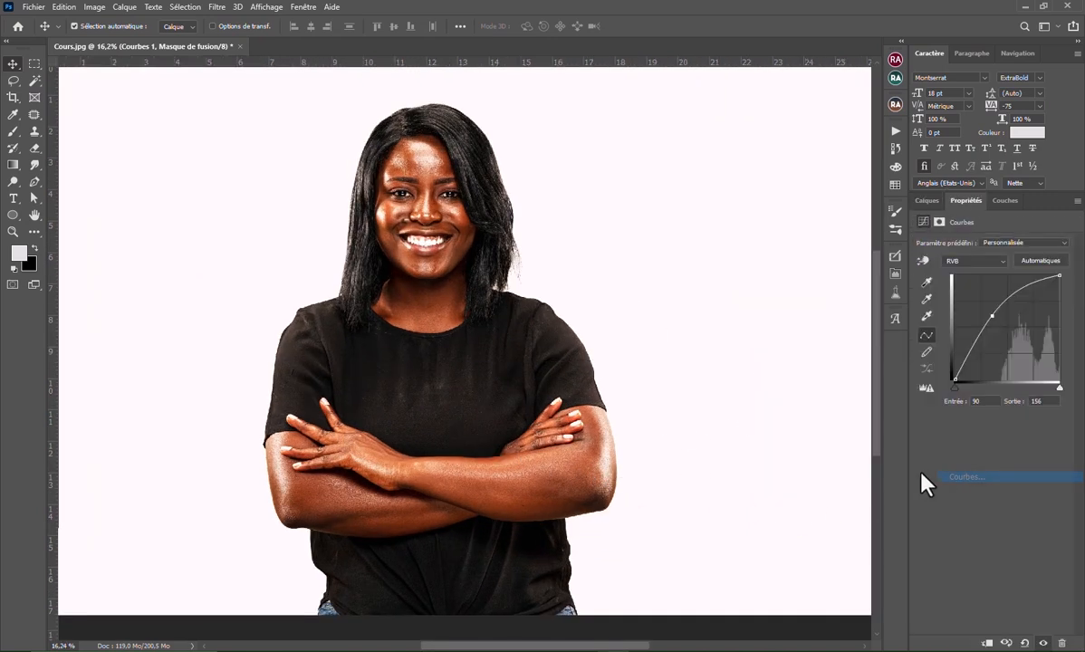
left_click(215, 7)
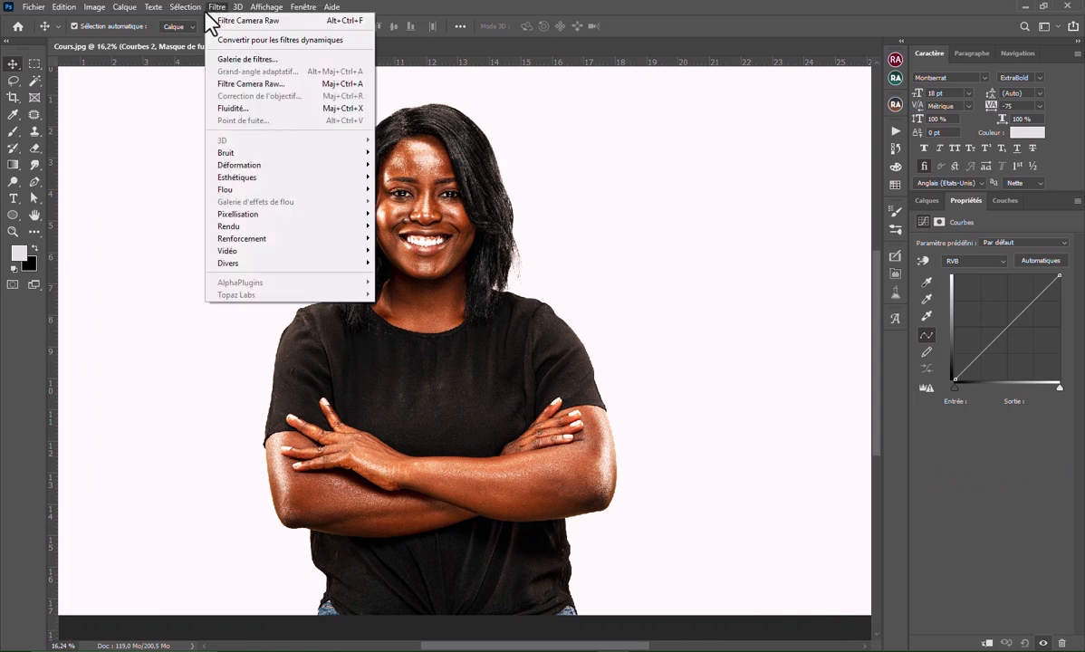
left_click(181, 8)
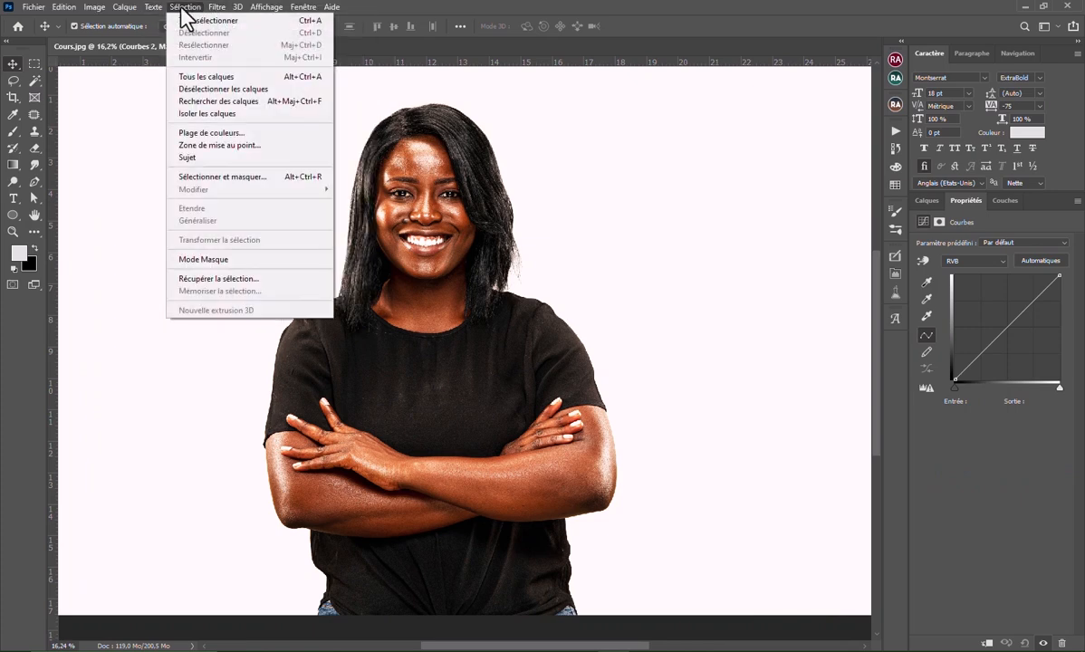
left_click(213, 133)
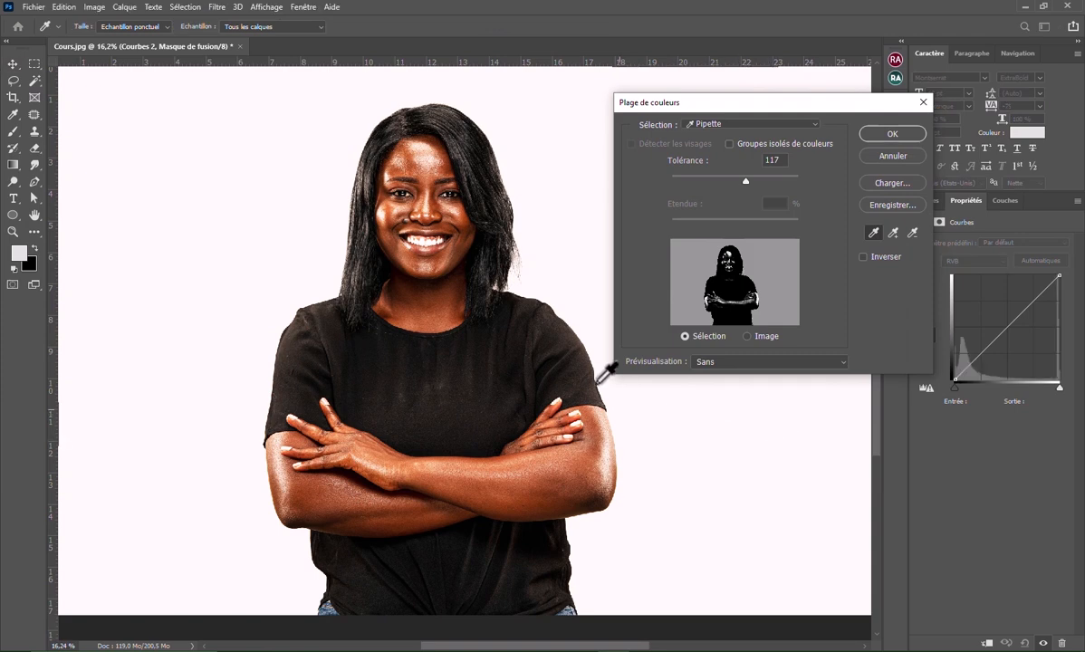
scroll(481, 213, "up", 3)
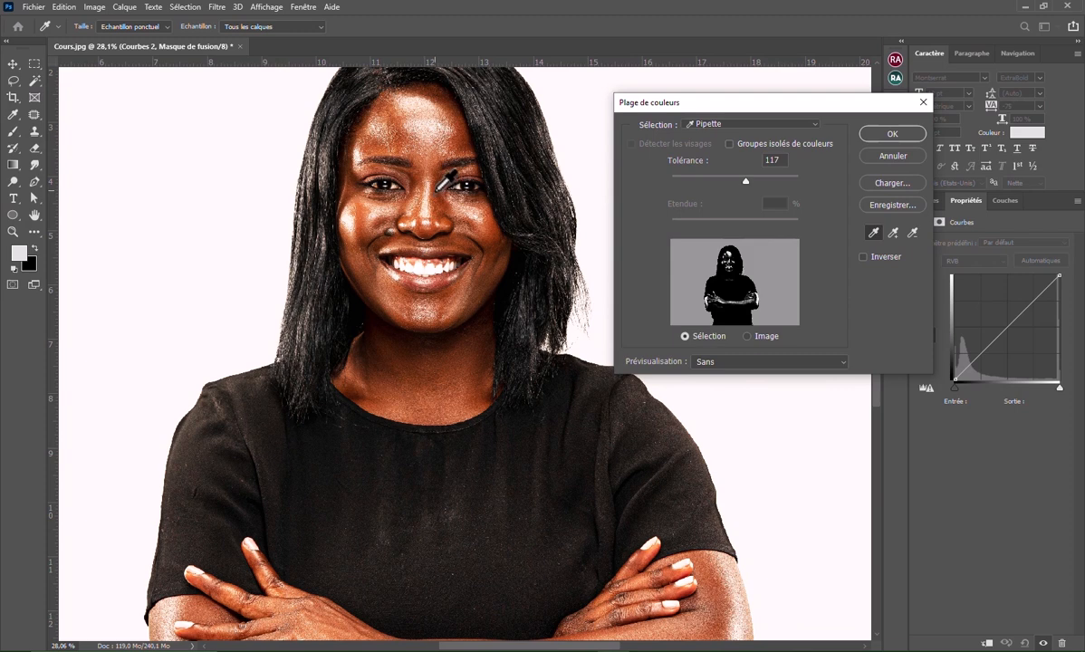
left_click(438, 189)
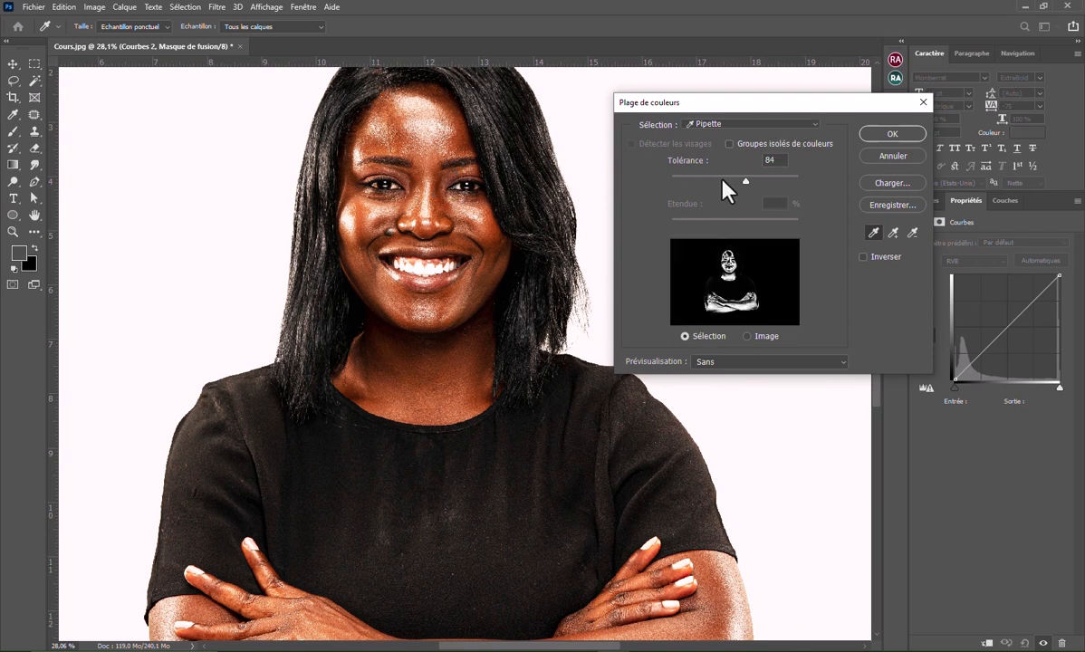
left_click_drag(722, 181, 715, 180)
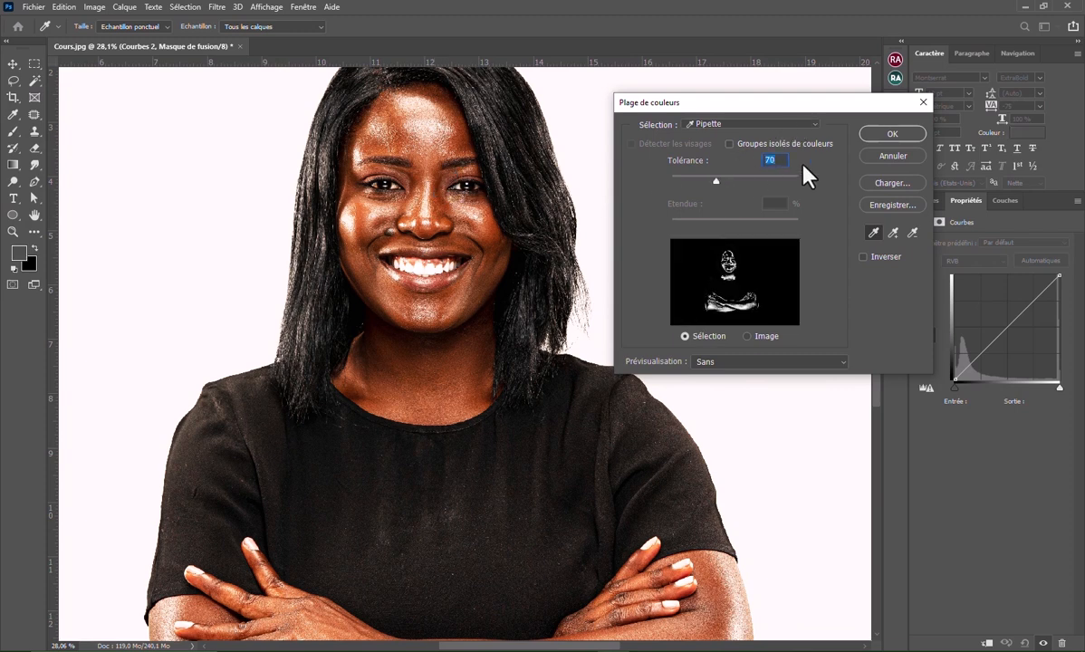
left_click(893, 139)
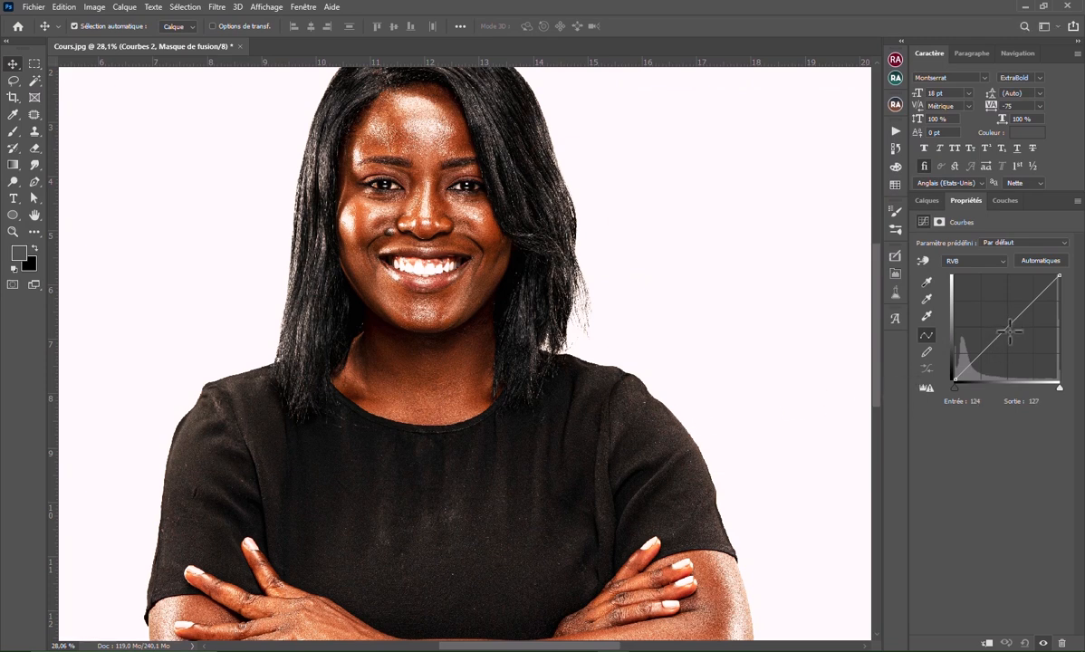
Darken the masked skin tones by lowering the RVB curve from input 146 to output 103
left_click_drag(1014, 337, 1011, 335)
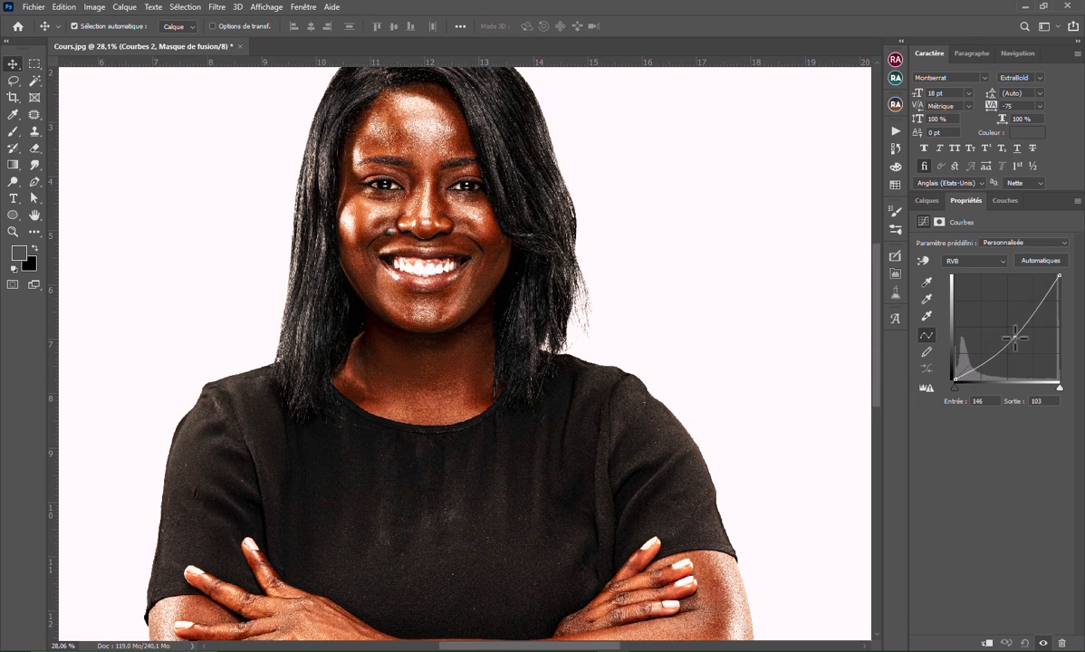
scroll(607, 276, "down", 7)
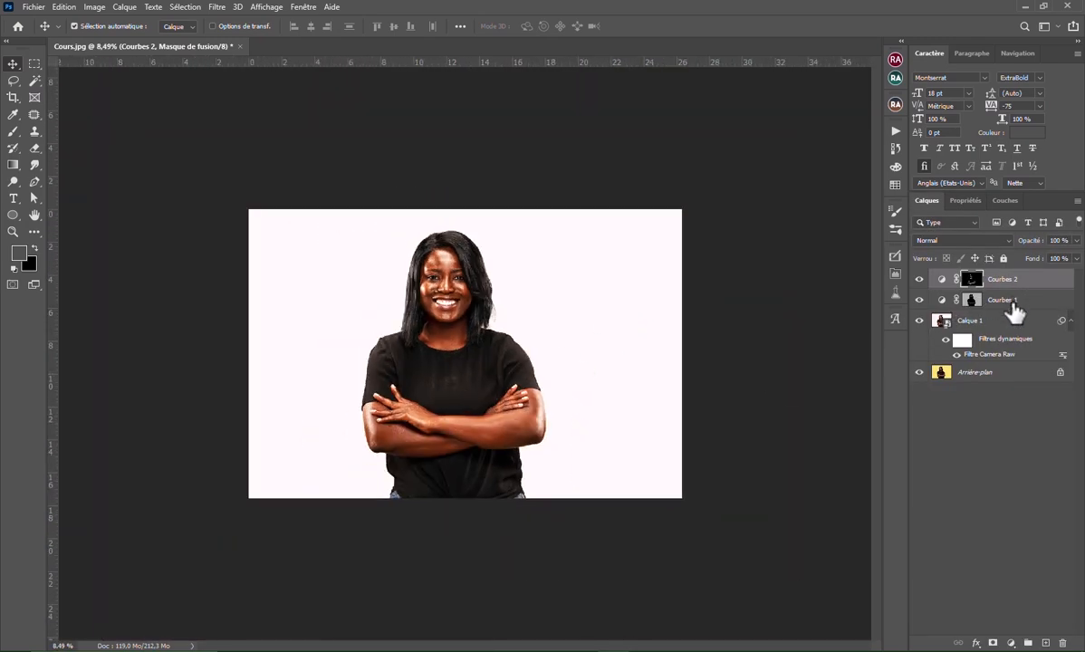
Lower the opacity of the Courbes 1 layer to 46 % and compare the portrait with and without it
left_click(942, 301)
left_click(921, 301)
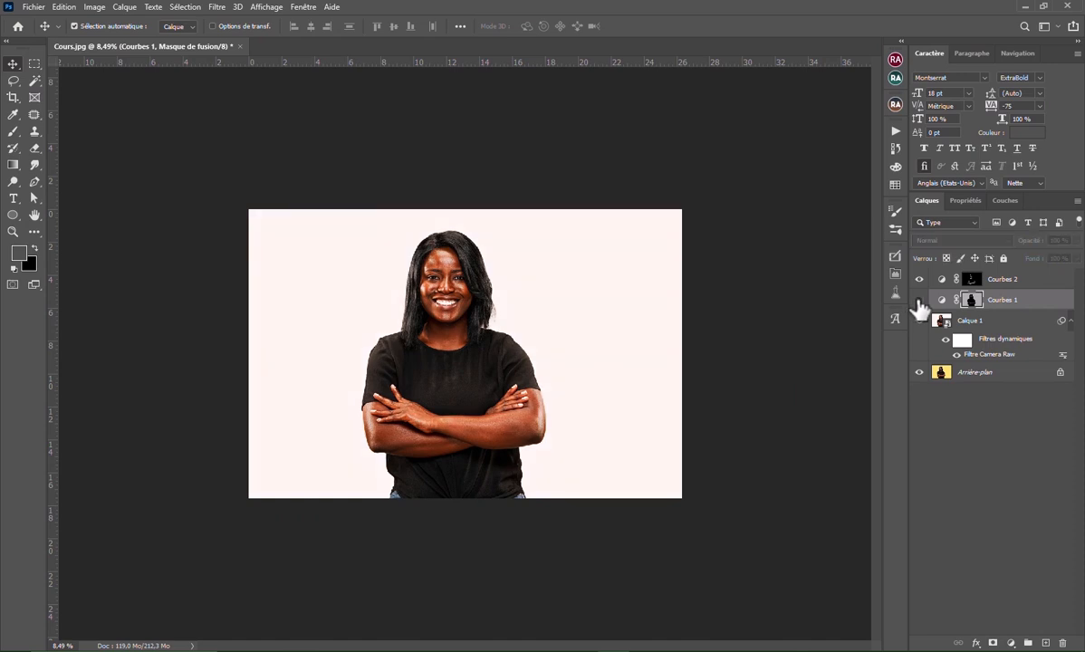
left_click(919, 301)
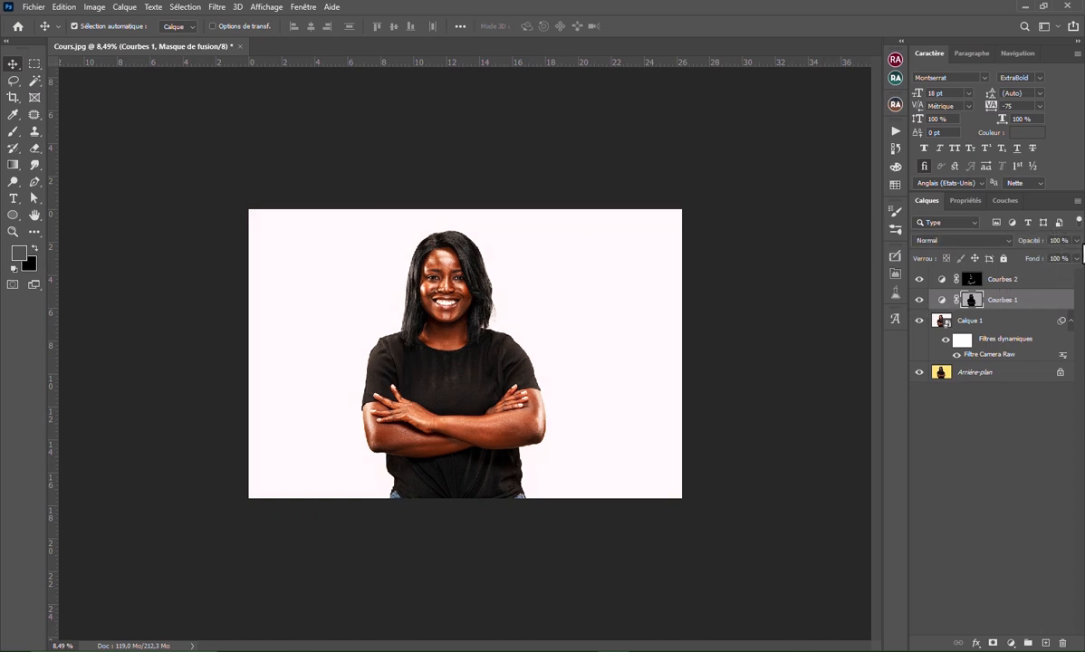
left_click(1076, 243)
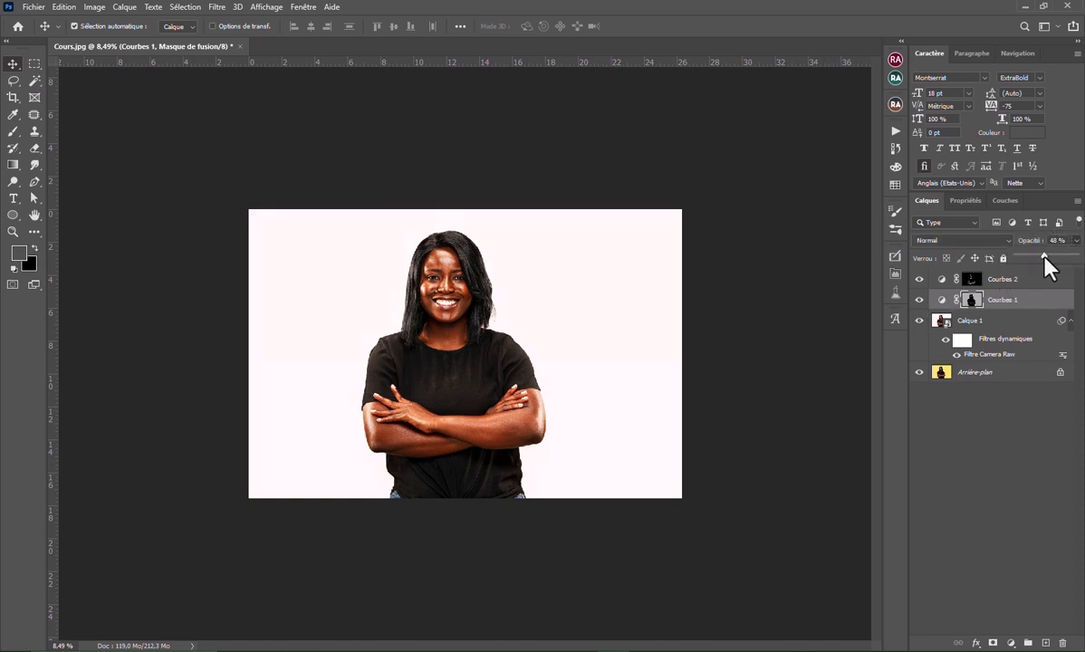
left_click(920, 308)
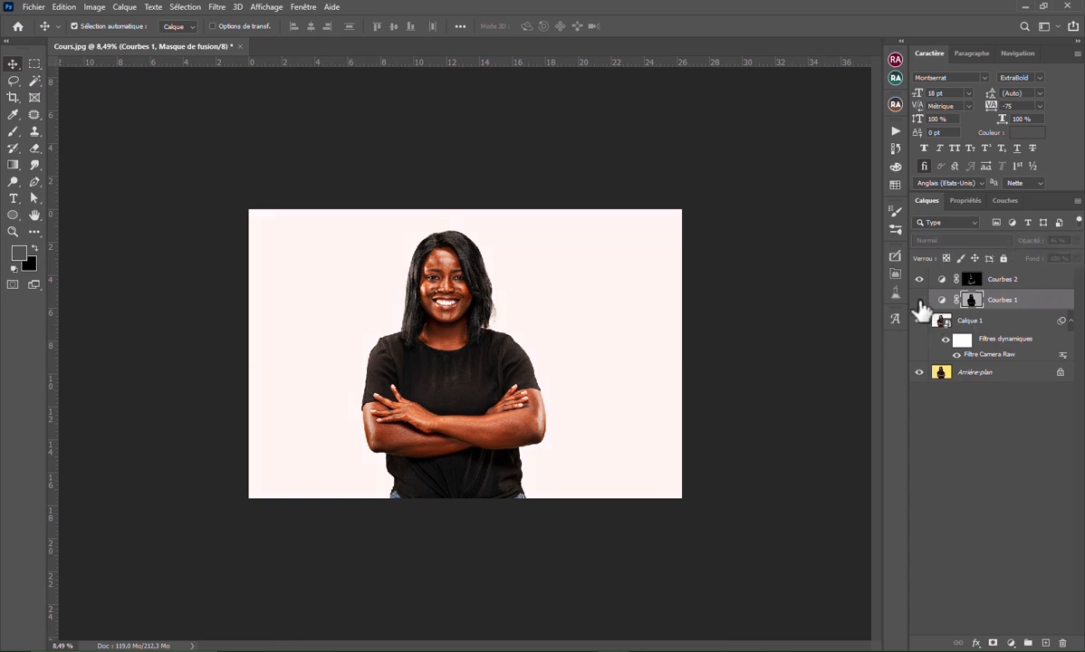
left_click(919, 297)
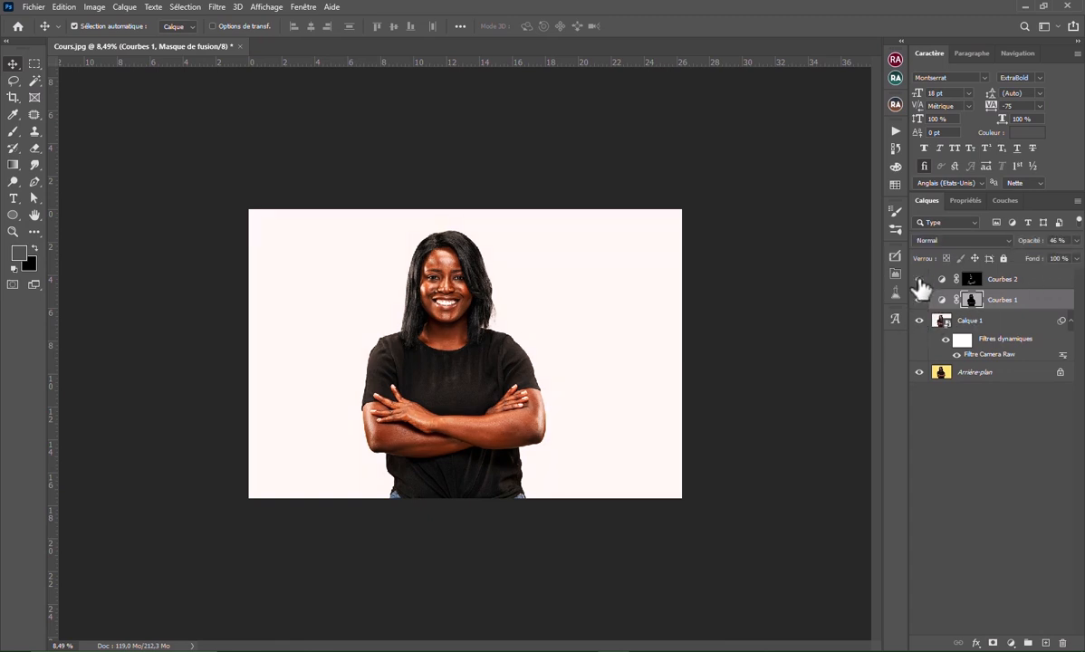
scroll(489, 435, "down", 4)
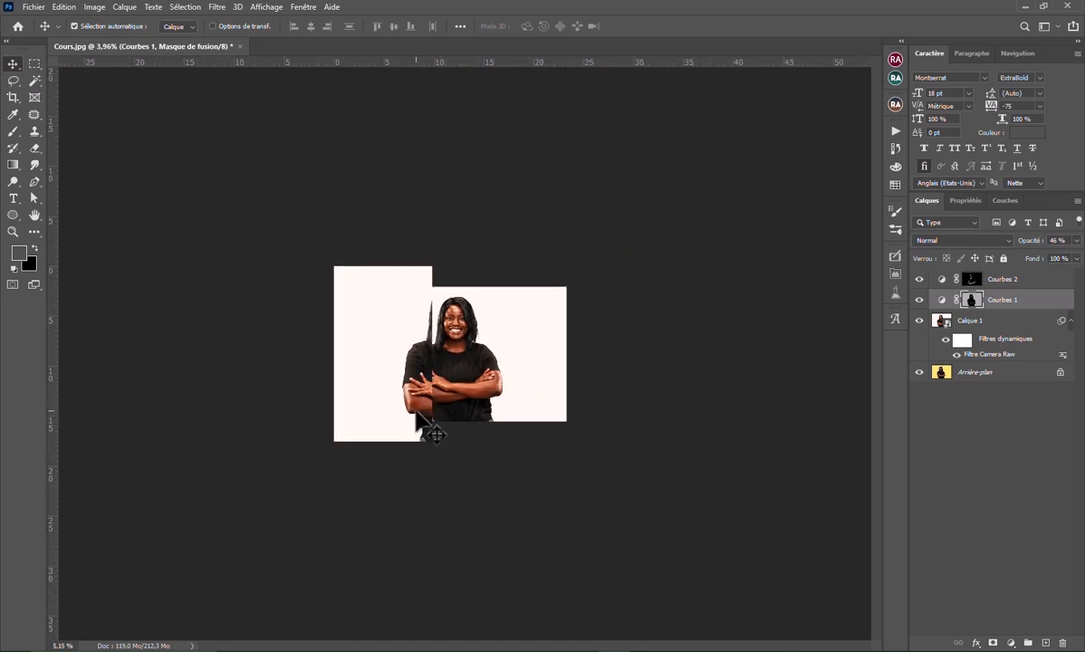
scroll(418, 414, "up", 8)
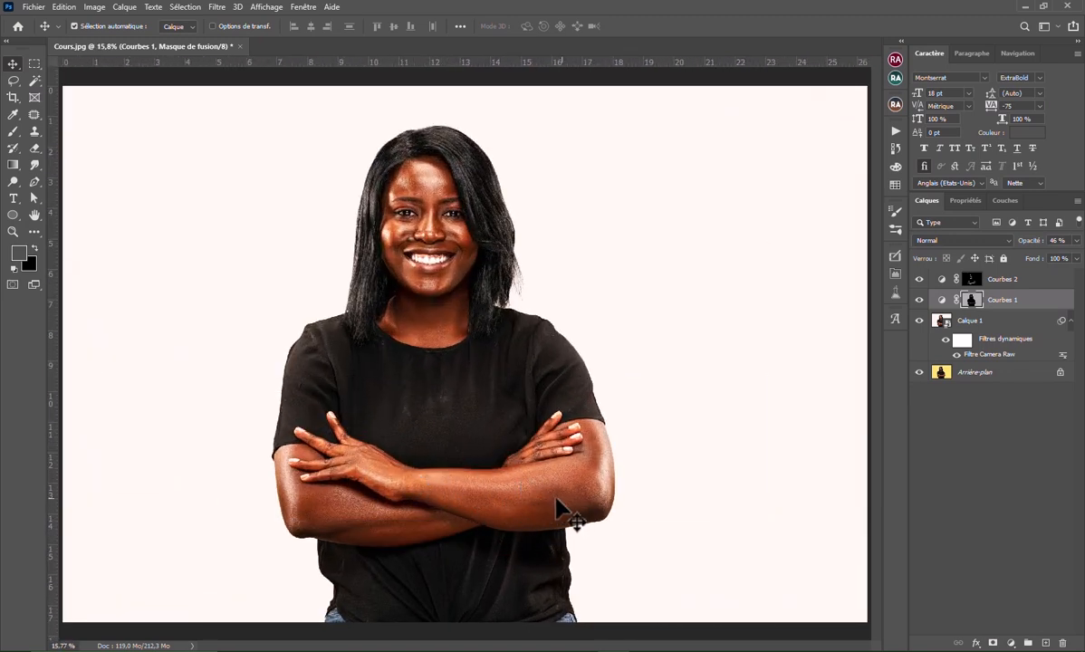
Add another Courbes layer above Courbes 1 and mask it with a Plage de couleurs selection sampled from the light background, raising the tolerance slightly
left_click(1011, 642)
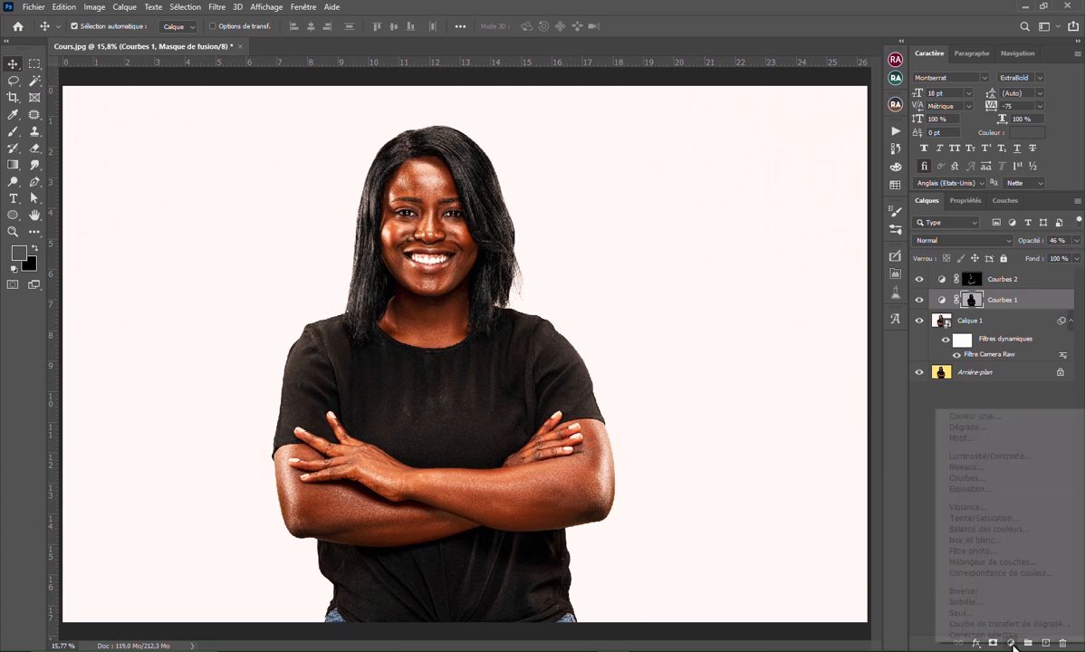
left_click(987, 480)
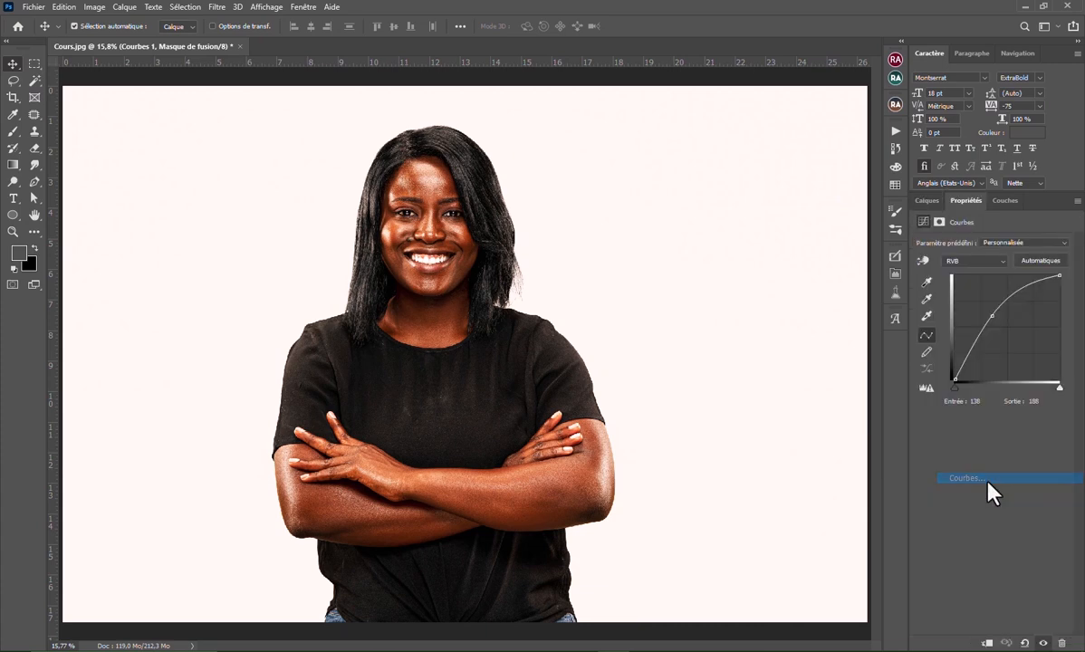
left_click(179, 8)
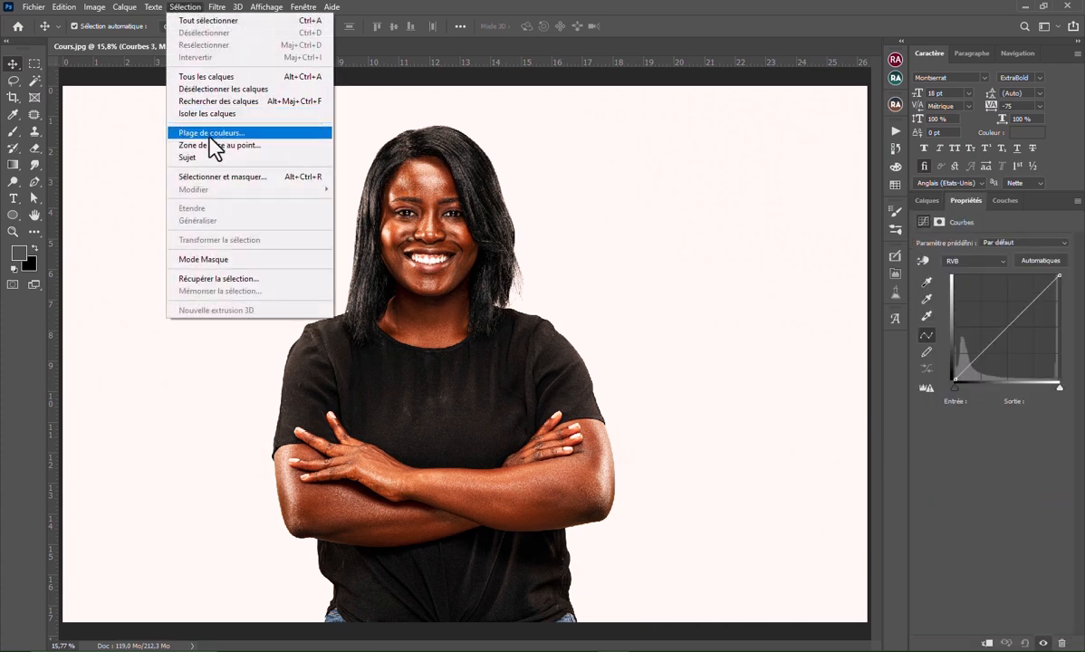
left_click(211, 134)
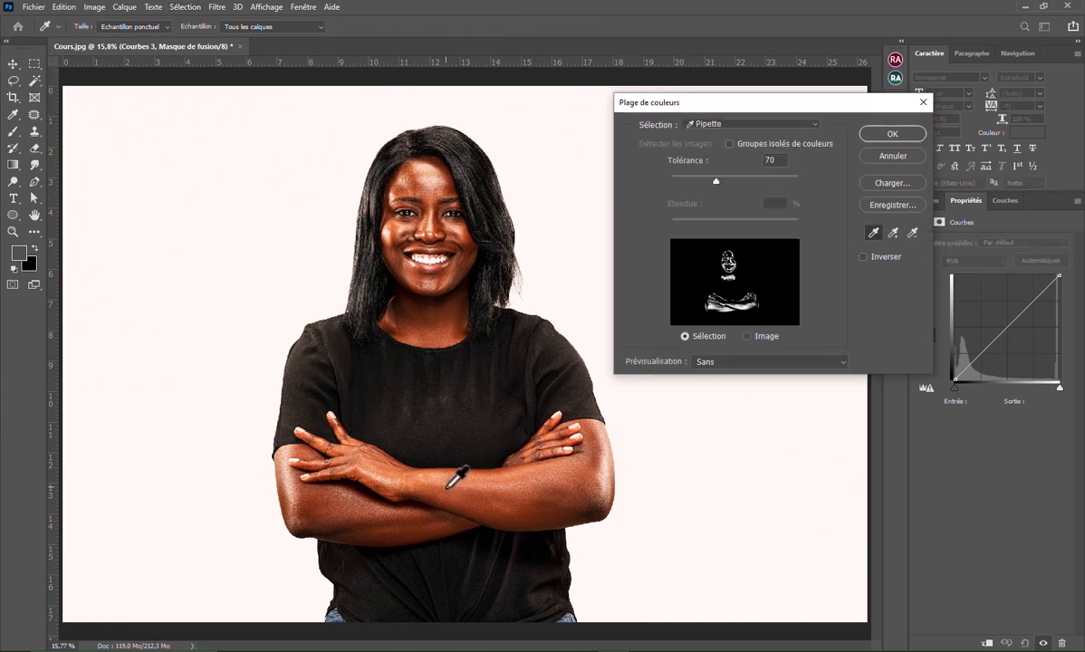
left_click(799, 261)
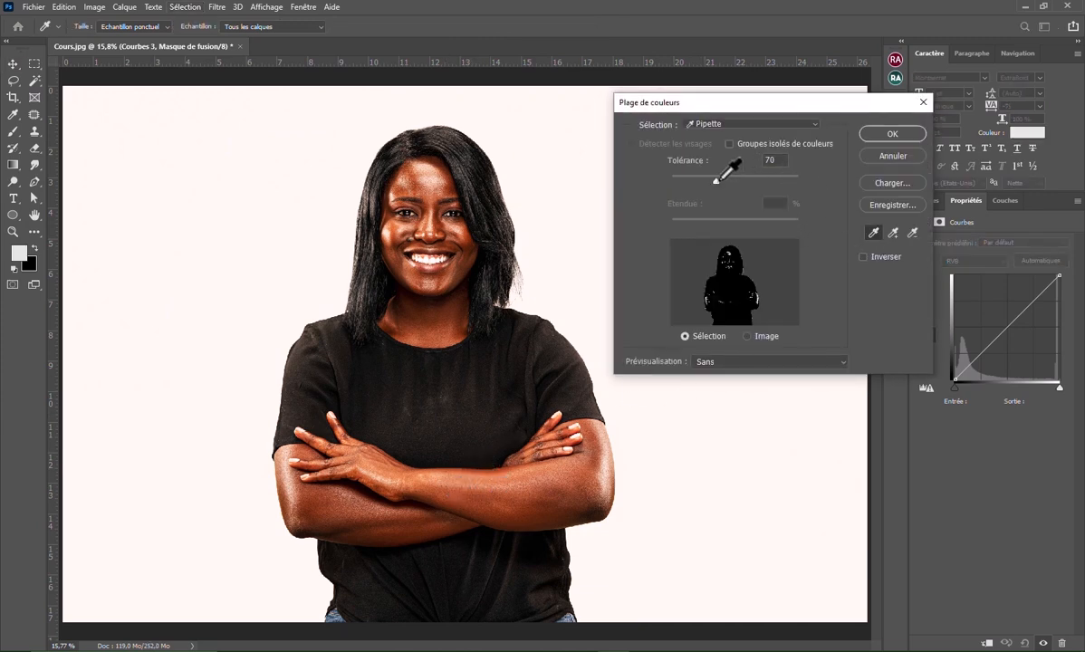
left_click_drag(724, 184, 732, 181)
left_click(892, 135)
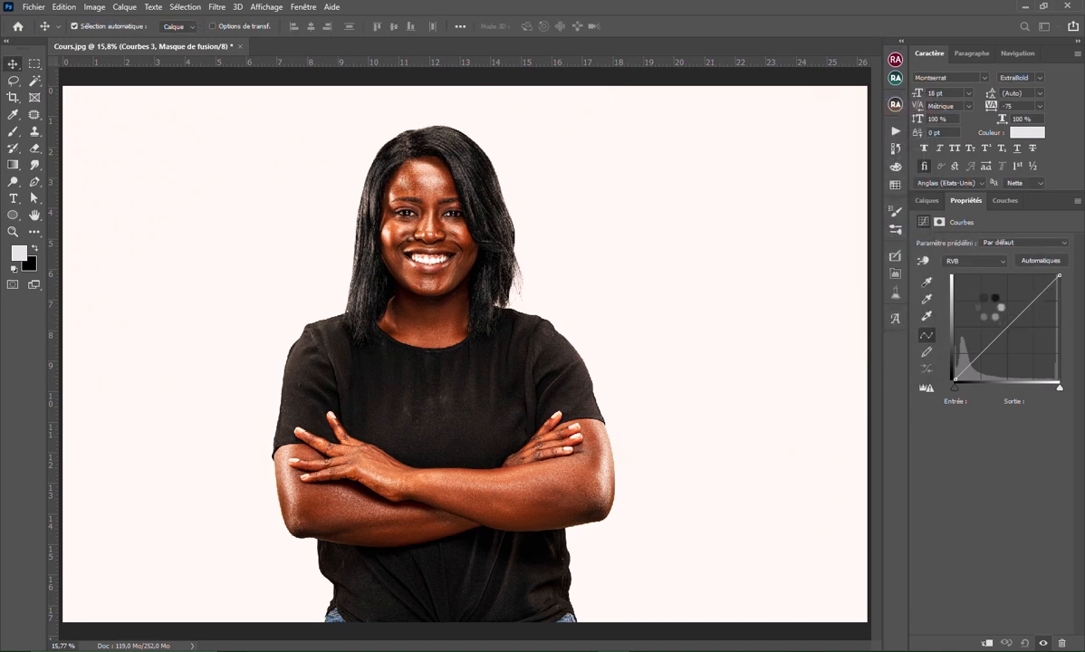
Brighten the masked light areas by raising the RVB curve from input 78 to output 183, and return to the layer list
left_click_drag(987, 348, 993, 311)
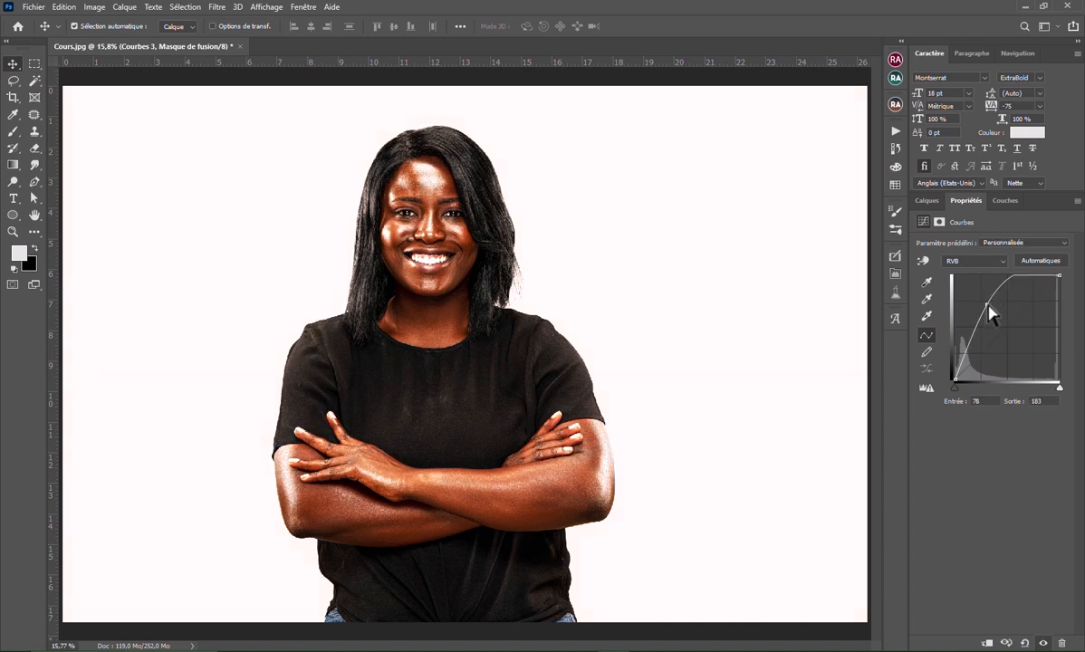
left_click(927, 201)
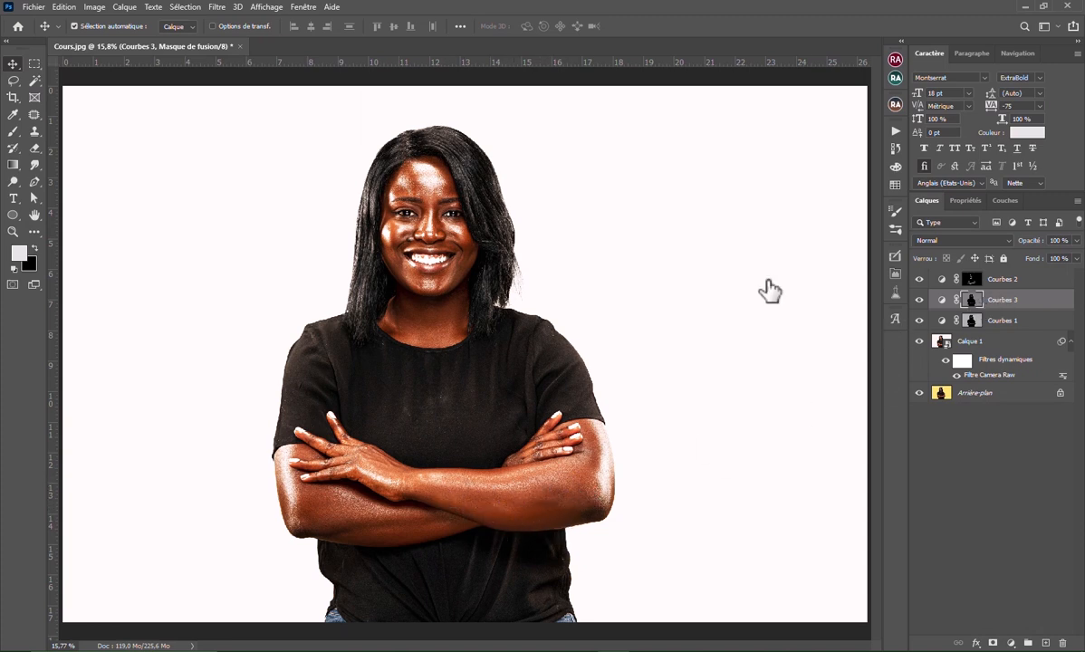
Prepare the Brush tool with black as foreground and white as background colour, and enlarge its size to 437 px
key("b")
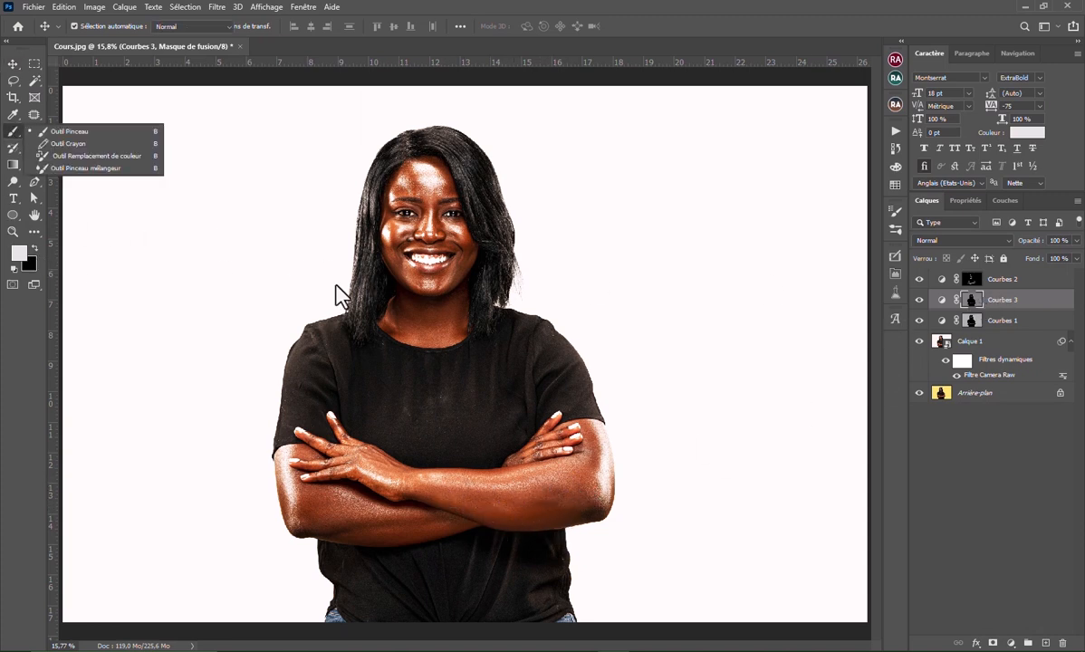
left_click(19, 258)
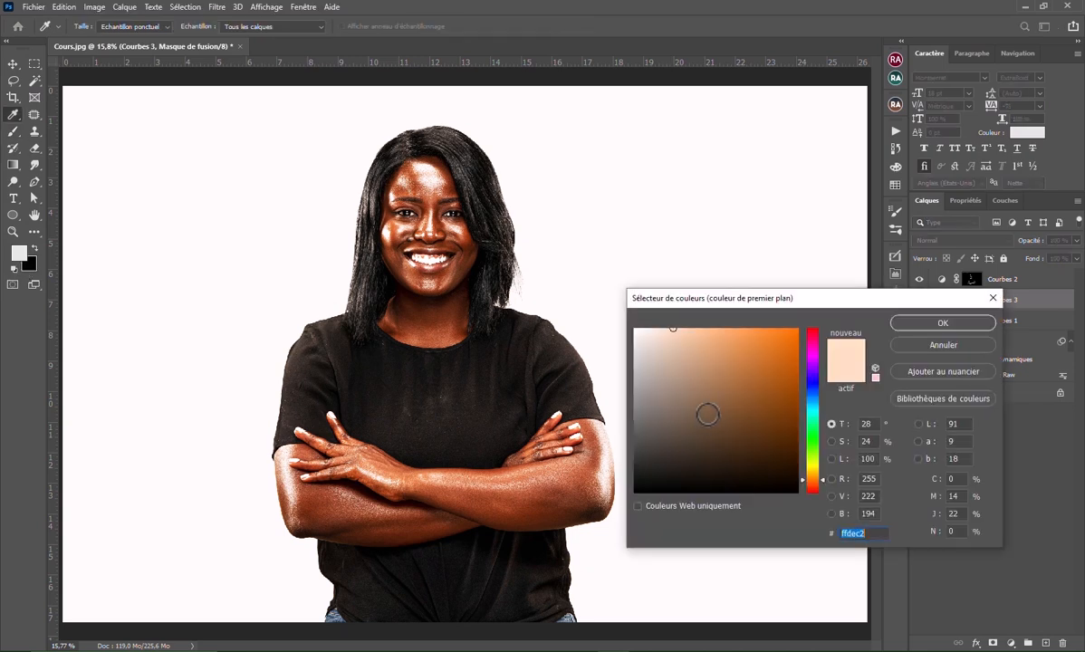
left_click_drag(705, 415, 593, 311)
left_click(933, 324)
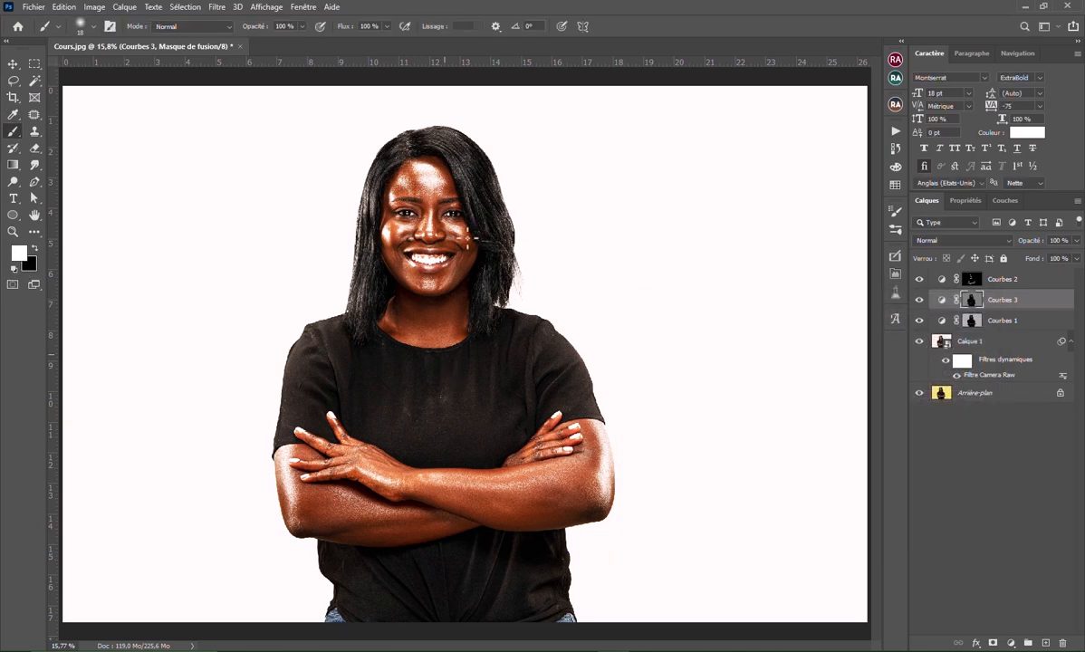
key("x")
right_click(410, 233)
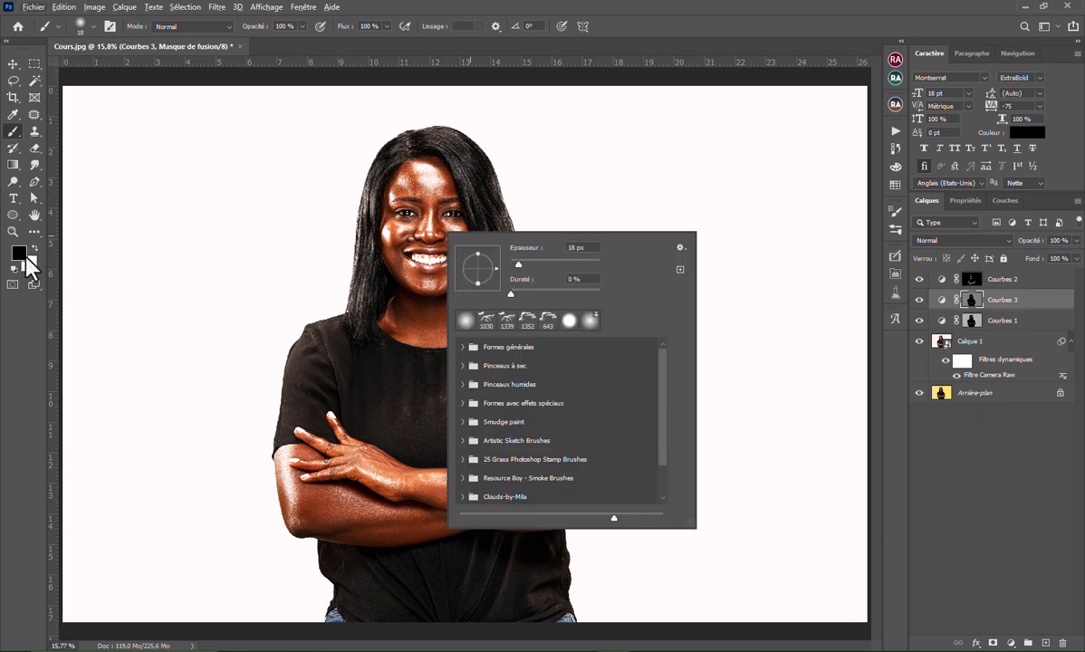
left_click(560, 264)
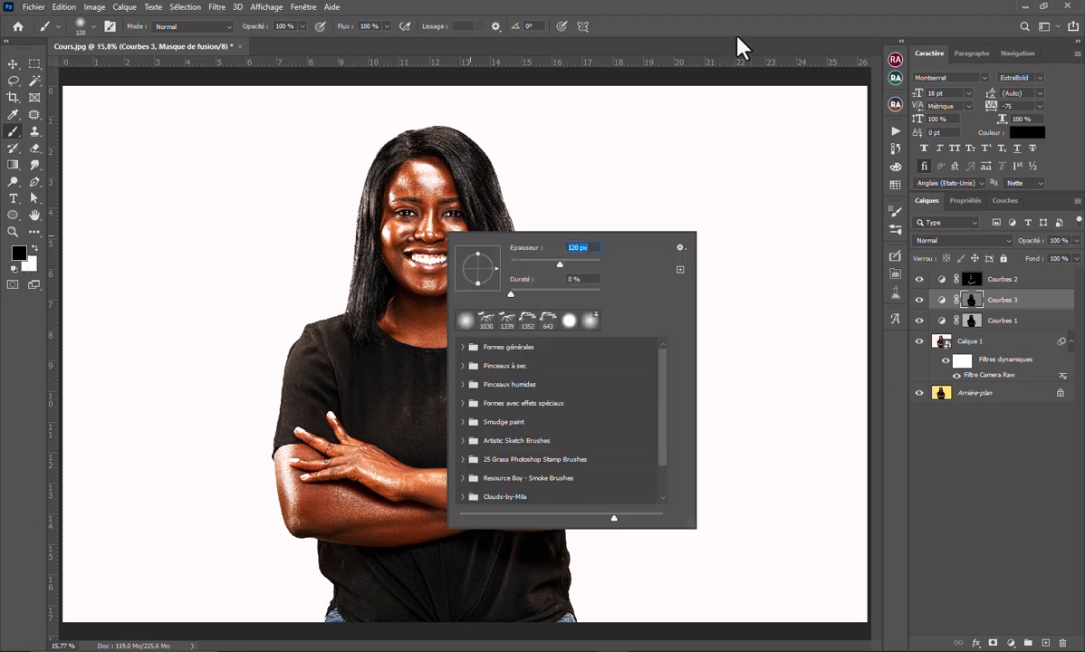
key("Return")
left_click_drag(412, 218, 444, 217)
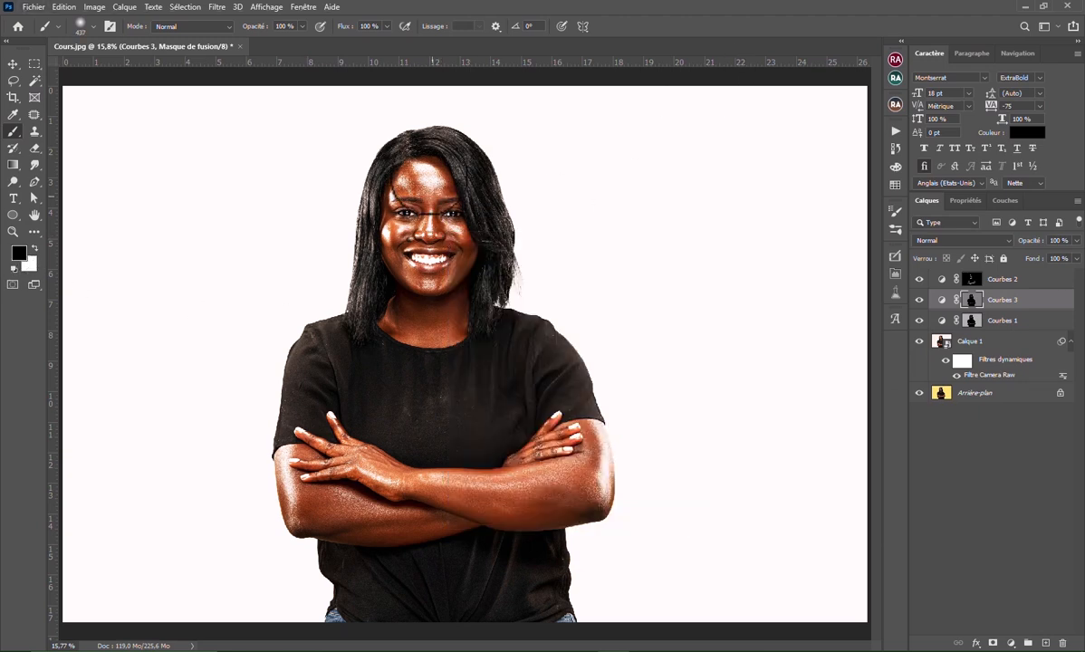
Paint black on the Courbes 3 mask over the face, hair, hands and arms, and check the whole portrait
mouse_move(432, 177)
left_mouse_down()
mouse_move(416, 290)
mouse_move(463, 254)
mouse_move(407, 258)
mouse_move(375, 314)
left_mouse_up()
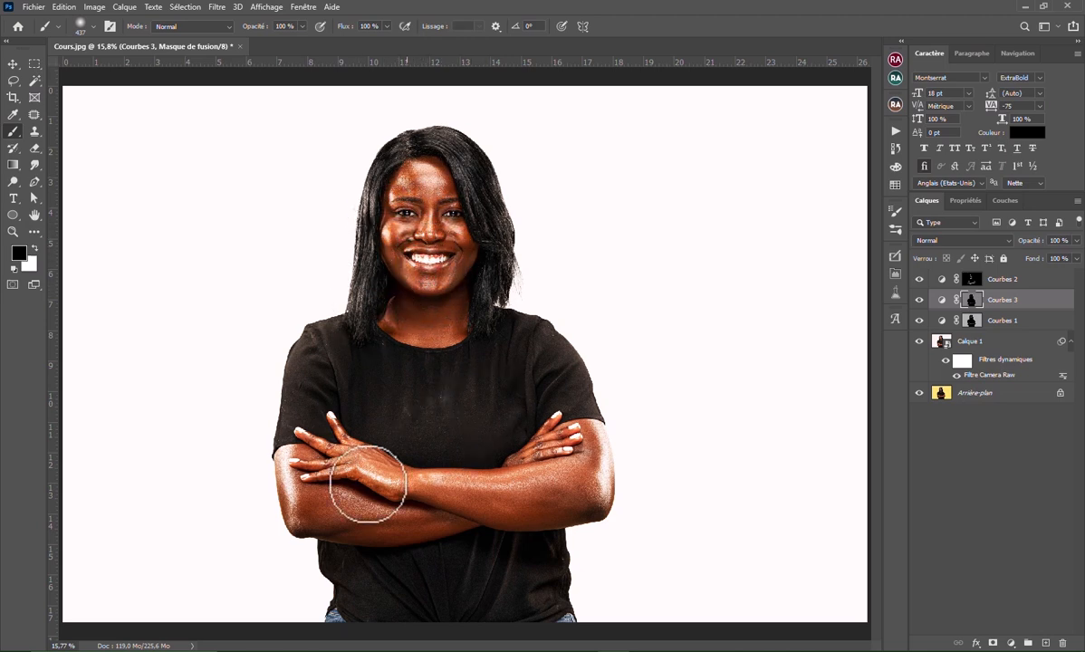
mouse_move(368, 484)
left_mouse_down()
mouse_move(298, 506)
mouse_move(278, 499)
mouse_move(278, 436)
mouse_move(307, 426)
mouse_move(374, 490)
mouse_move(359, 463)
mouse_move(290, 417)
left_mouse_up()
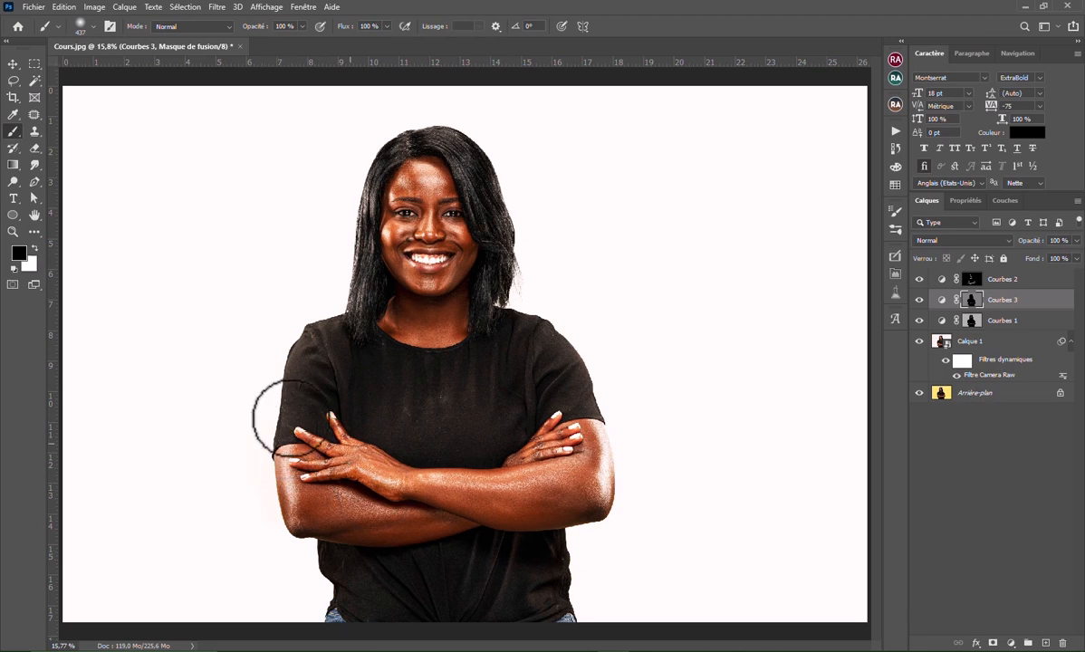
mouse_move(517, 421)
left_mouse_down()
mouse_move(489, 513)
mouse_move(506, 494)
mouse_move(550, 479)
mouse_move(594, 392)
mouse_move(625, 478)
mouse_move(630, 528)
left_mouse_up()
scroll(550, 477, "down", 1)
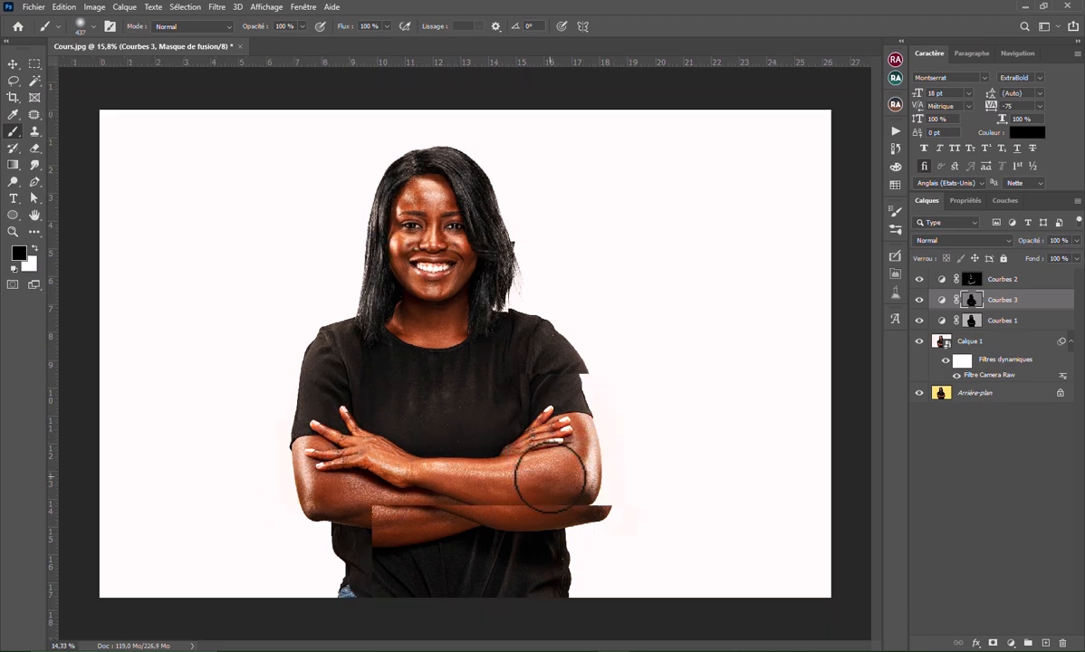
scroll(551, 474, "down", 3)
left_click(13, 63)
scroll(448, 471, "down", 1)
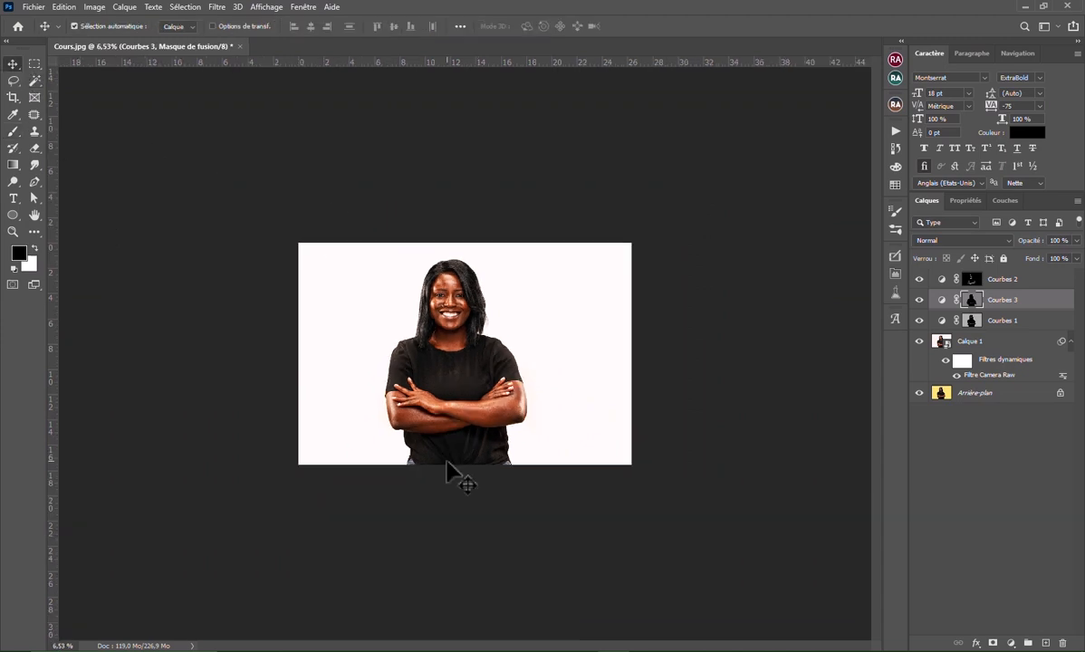